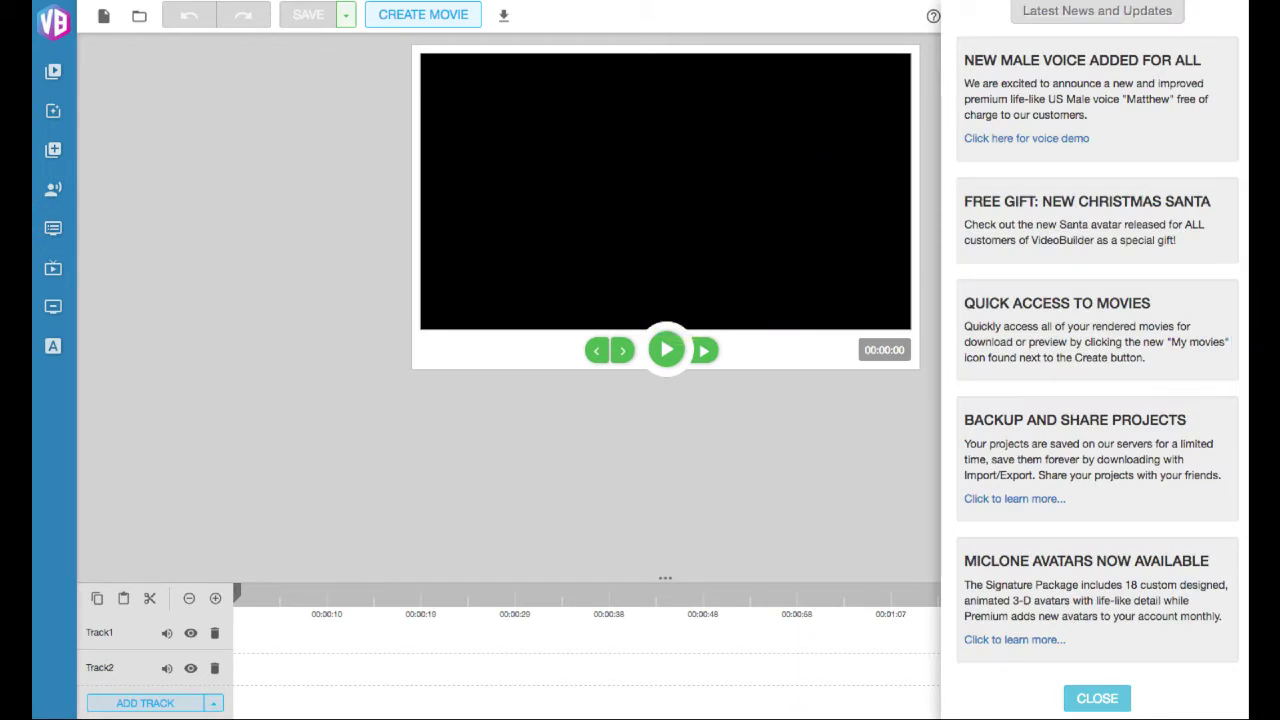
Close the Latest News and Updates panel
left_click(1097, 698)
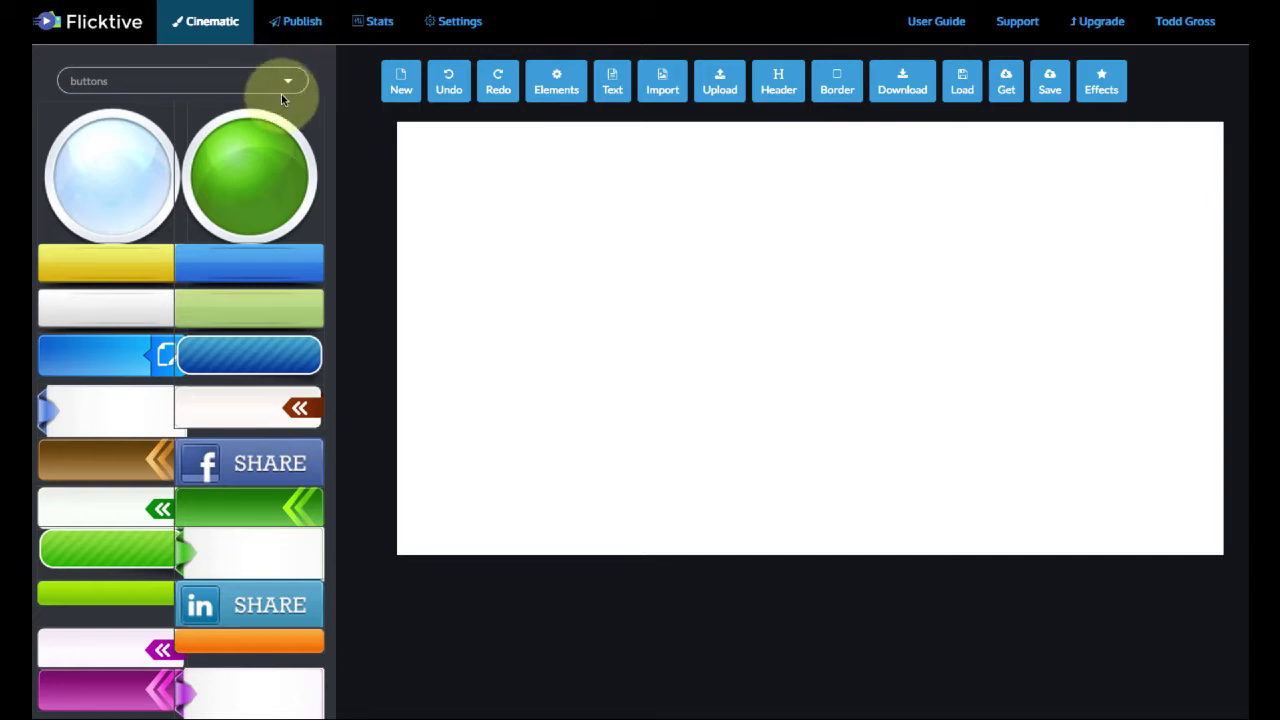
Switch to Flicktive and browse the animal clips in its video library
left_click(203, 24)
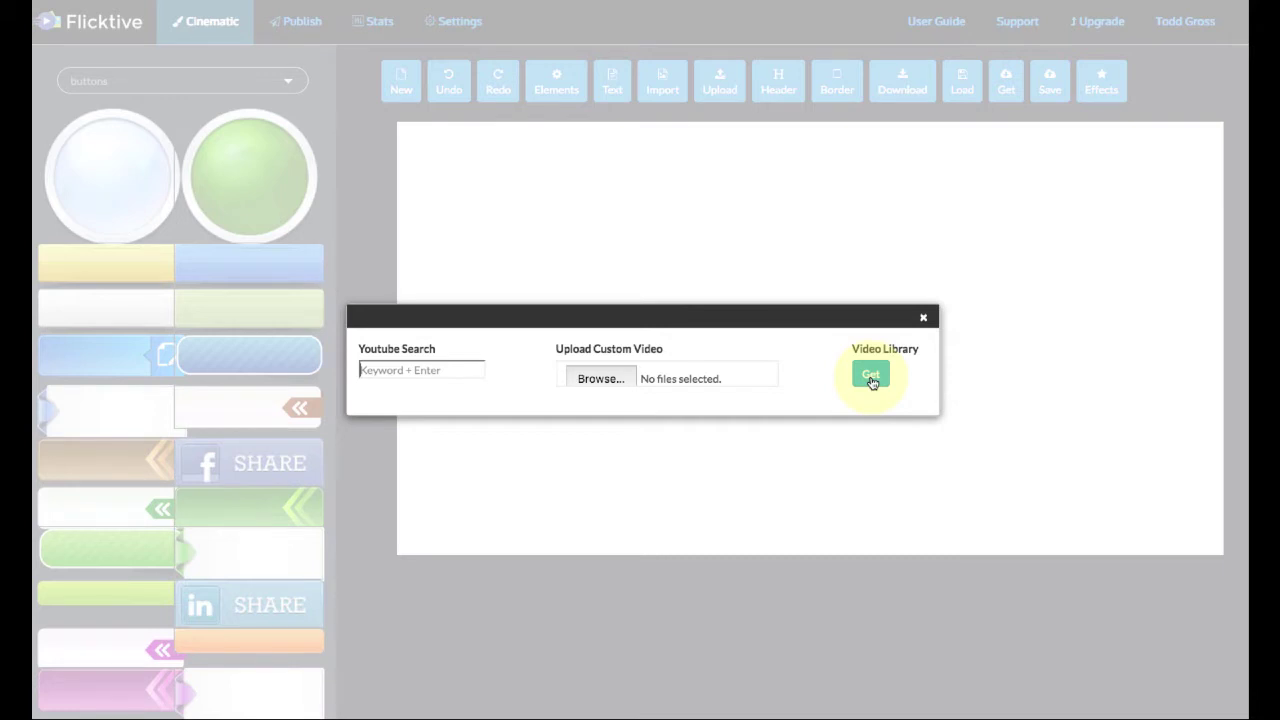
left_click(871, 377)
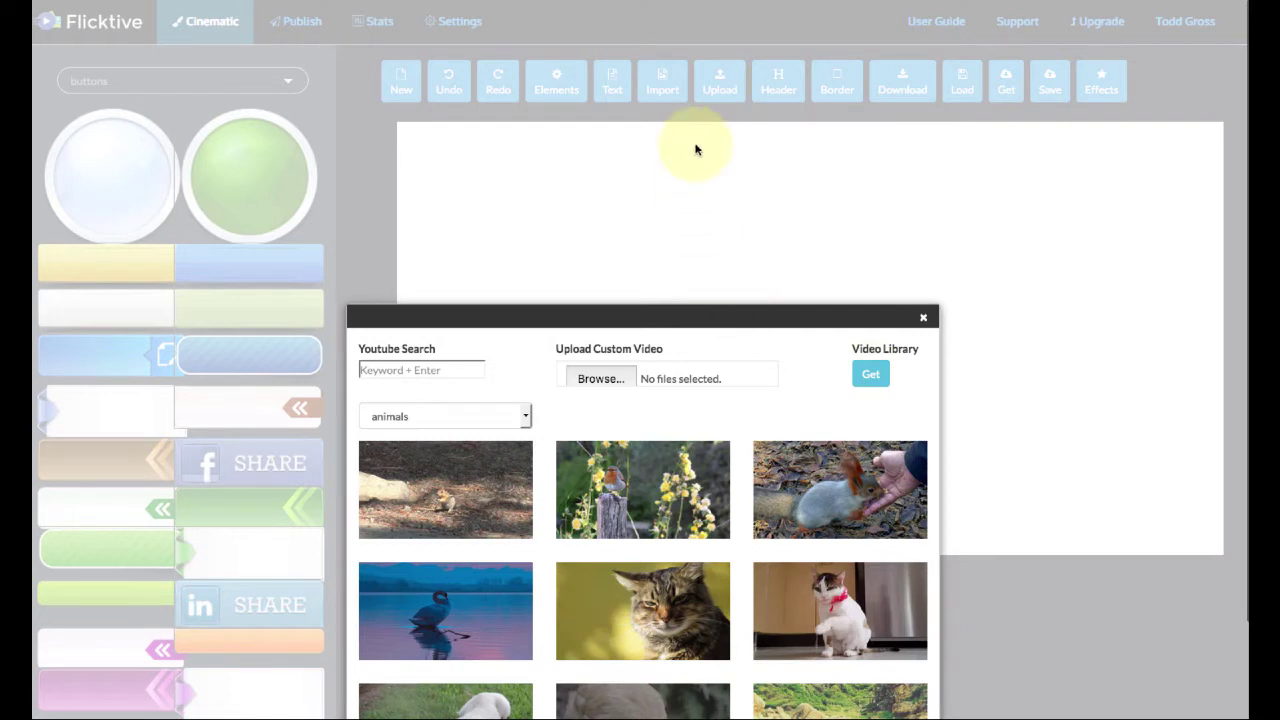
left_click(691, 318)
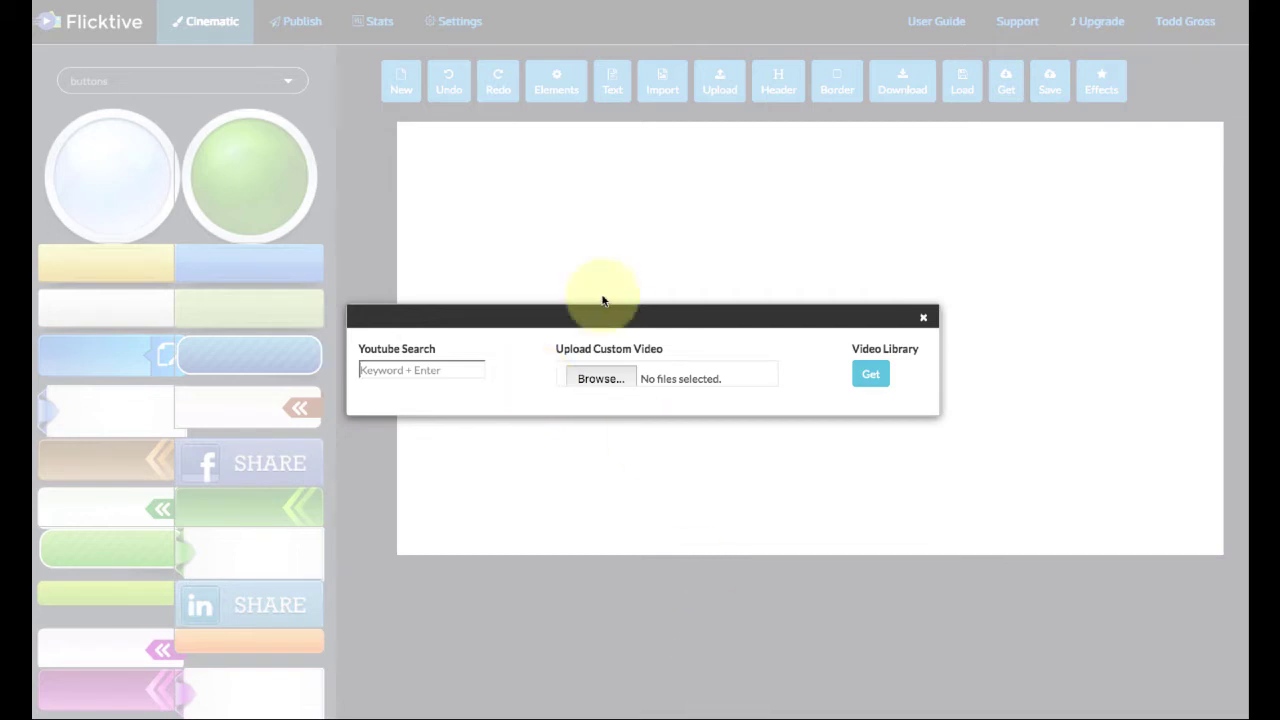
Upload the custom video dancemomscinemagraphraw_hb.mp4 as the source for the cinemagraph
left_click(600, 377)
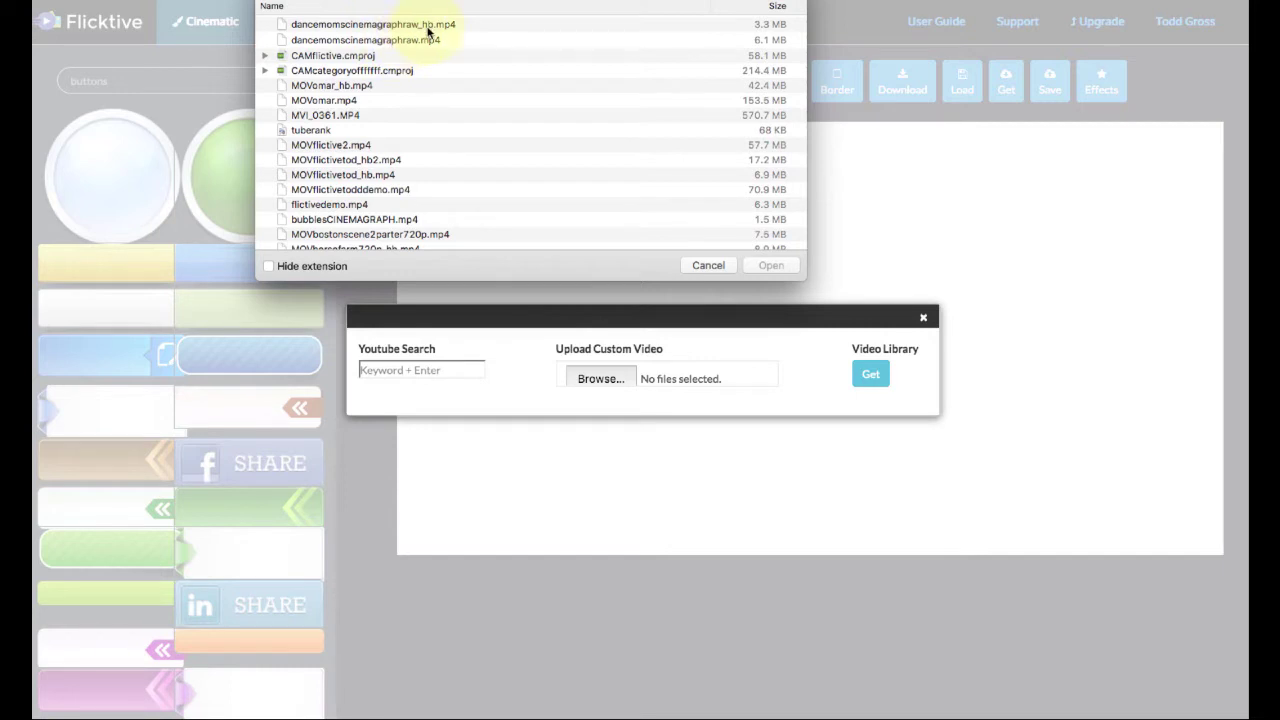
left_click(428, 27)
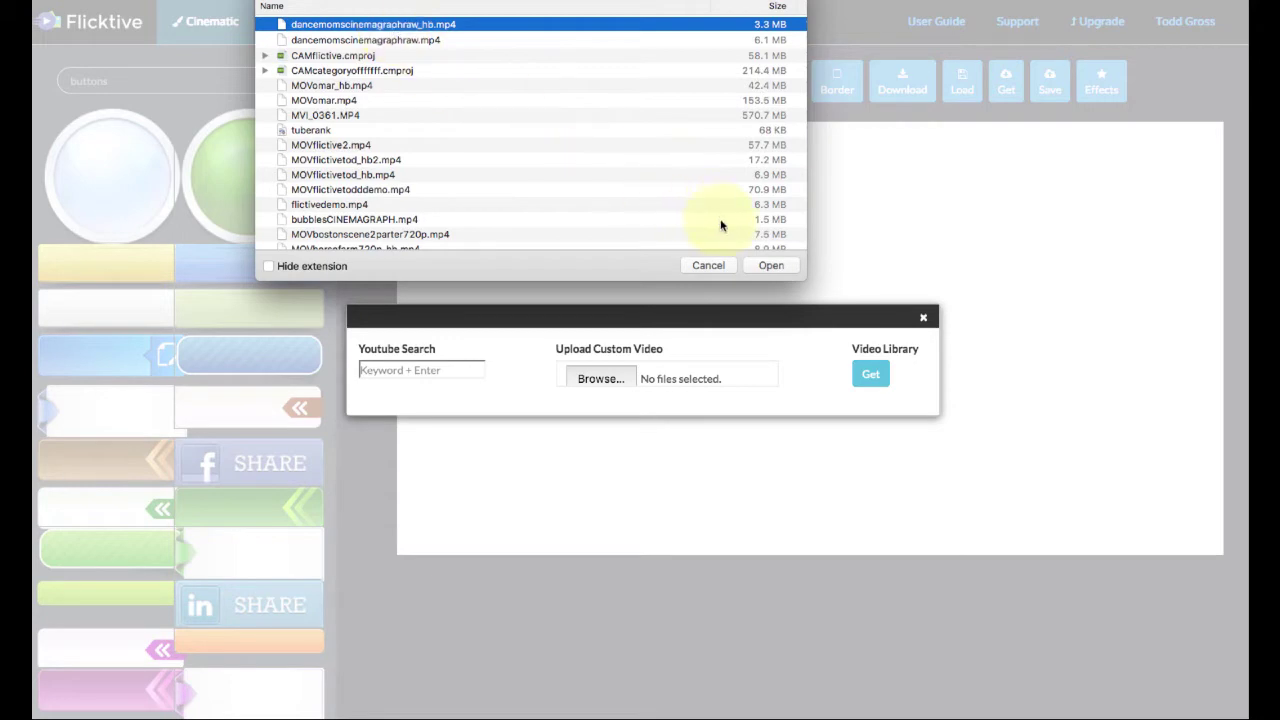
left_click(765, 265)
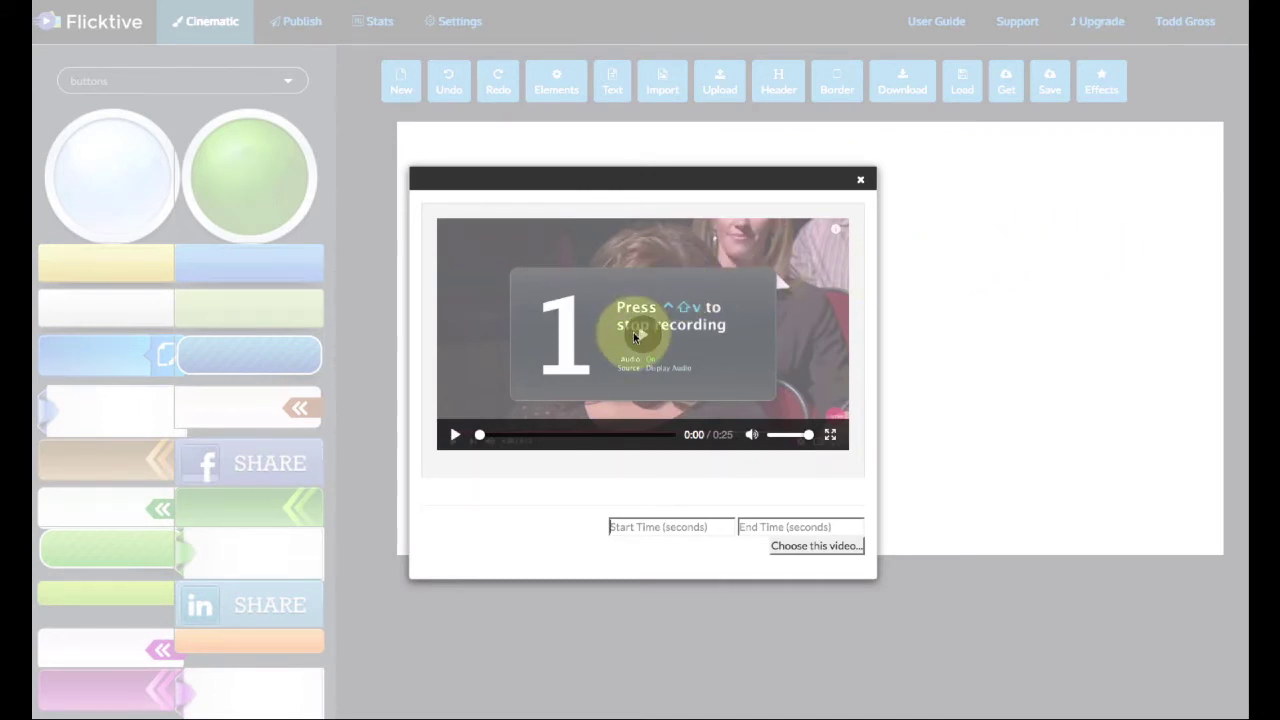
Trim the uploaded dance video to start at 16 seconds and end at 19 seconds, and choose it for the canvas
left_click(622, 434)
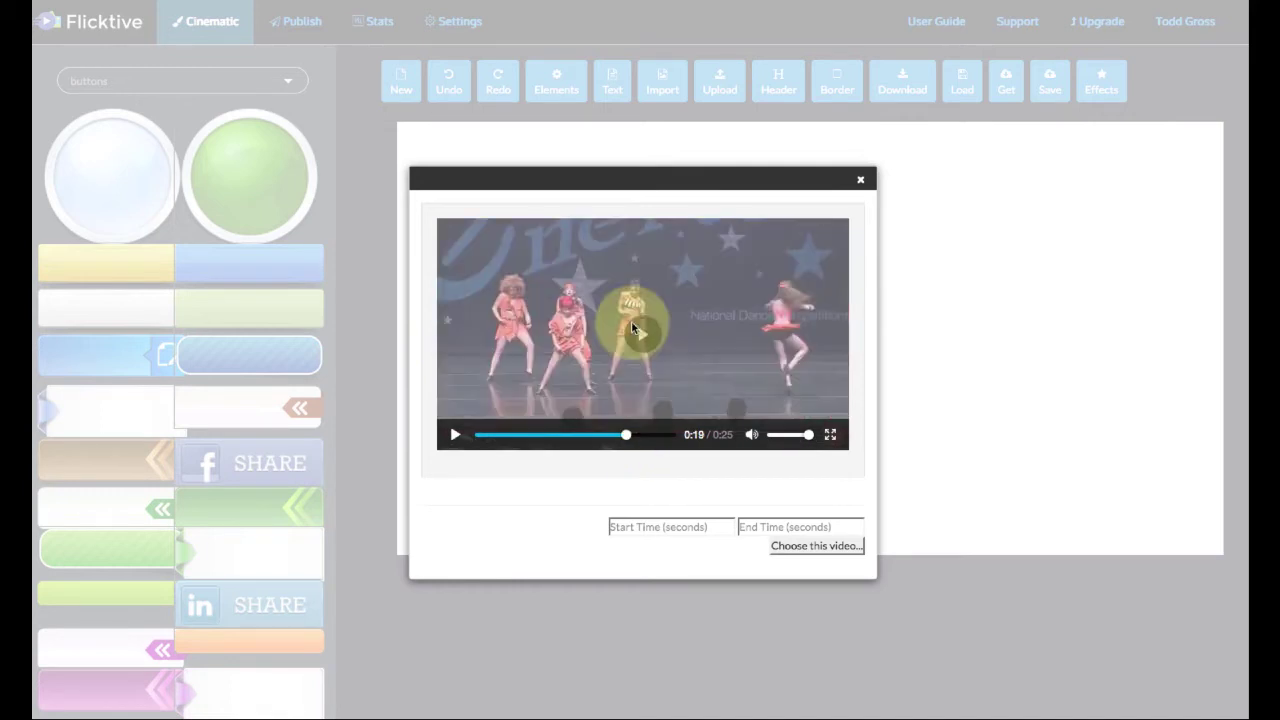
left_click(645, 341)
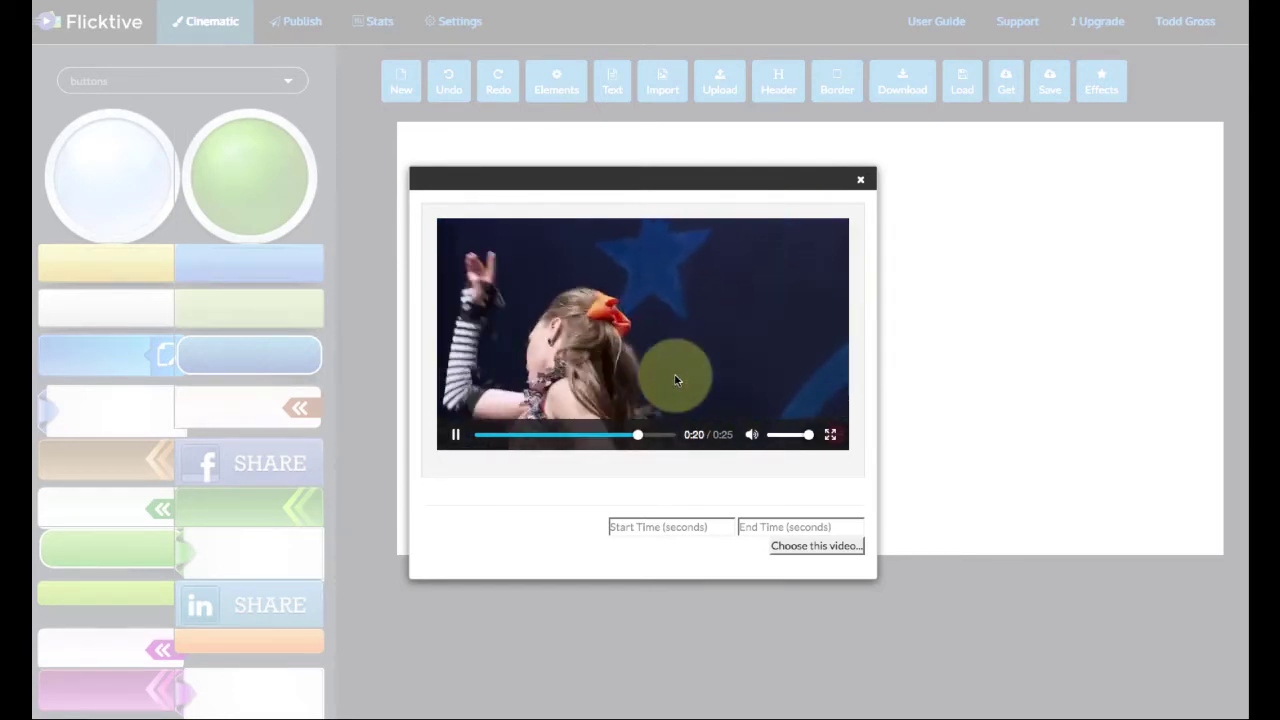
left_click(453, 436)
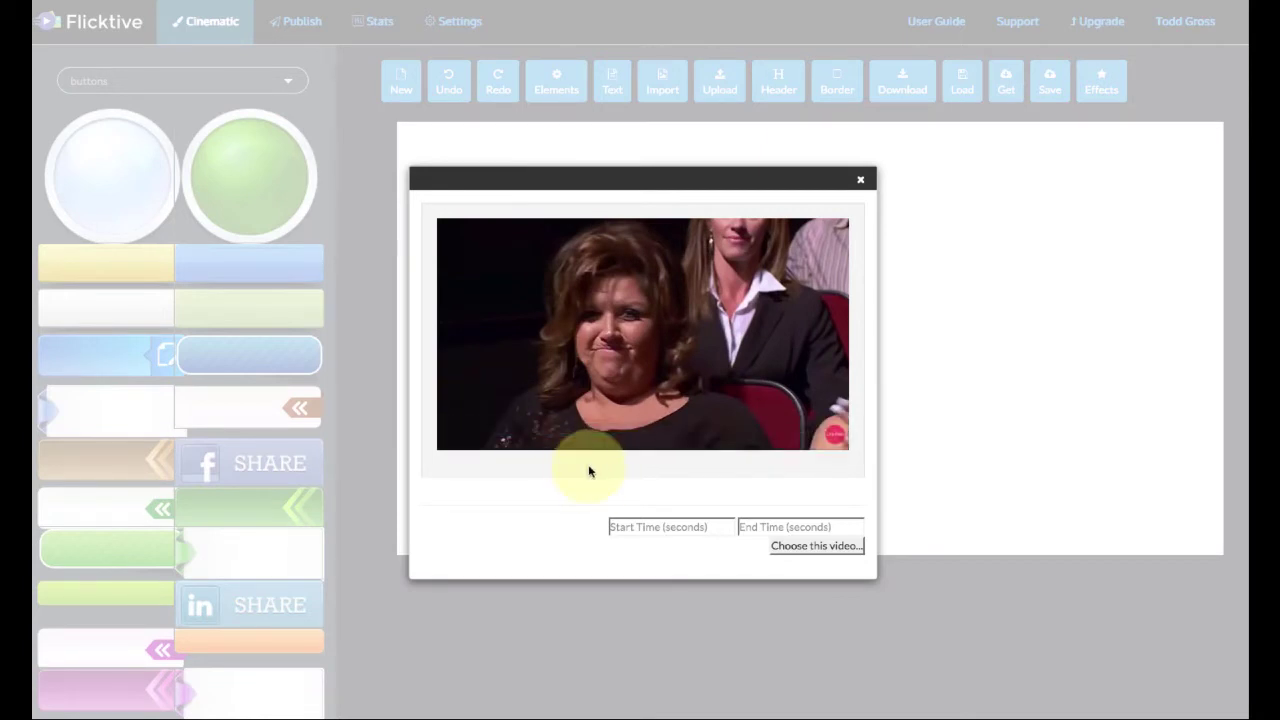
left_click(650, 532)
type("16")
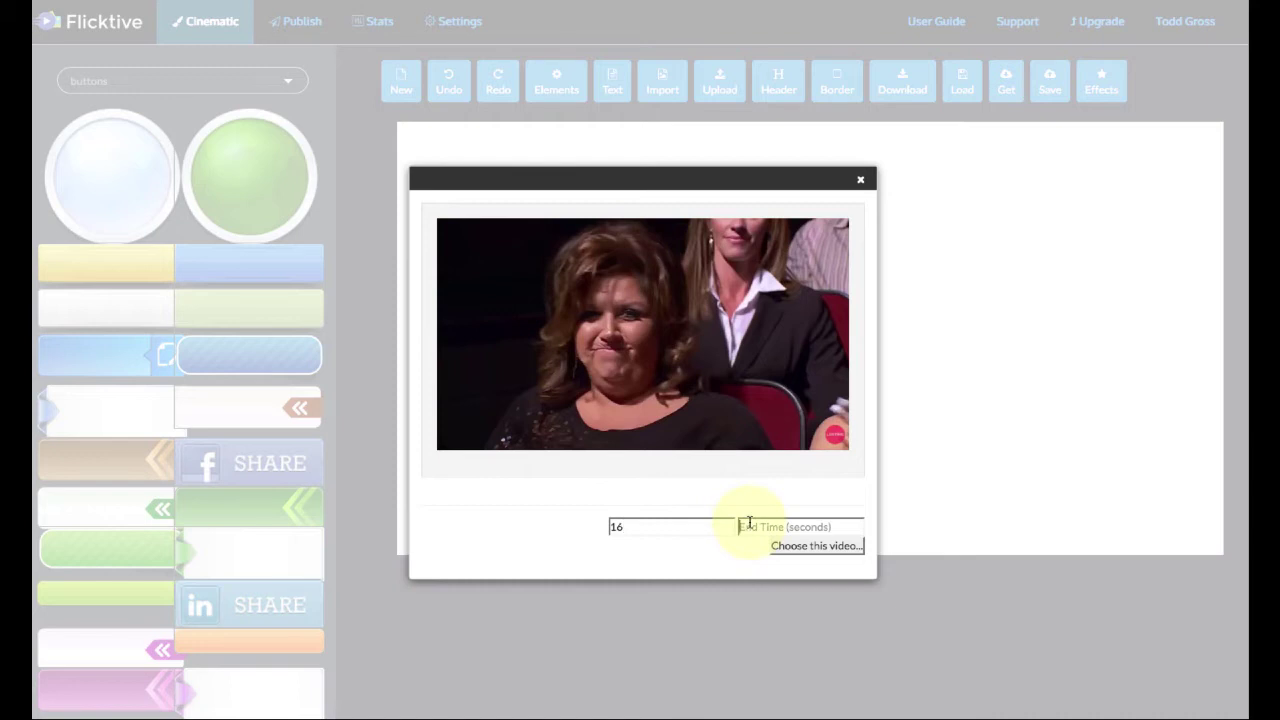
type("19")
left_click(790, 546)
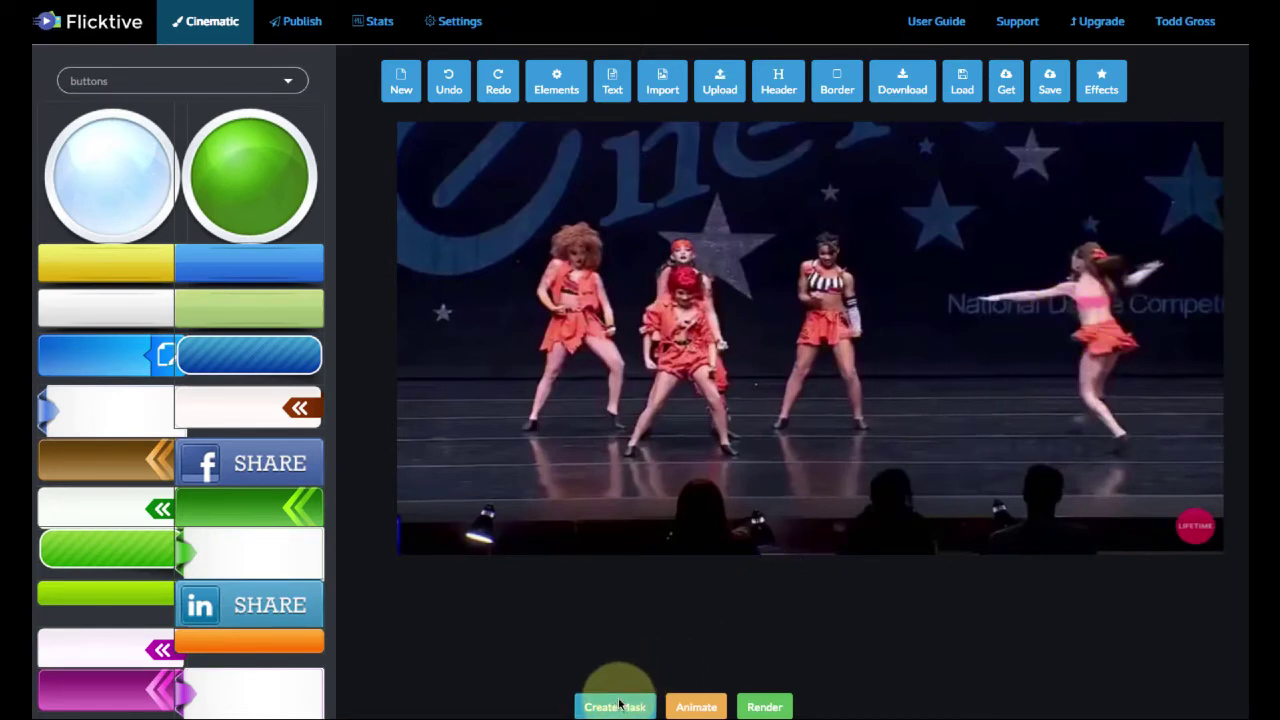
Create a mask with a wider path and paint over the whole area around the spinning dancer apart from the group
left_click(617, 706)
left_click_drag(620, 703, 648, 698)
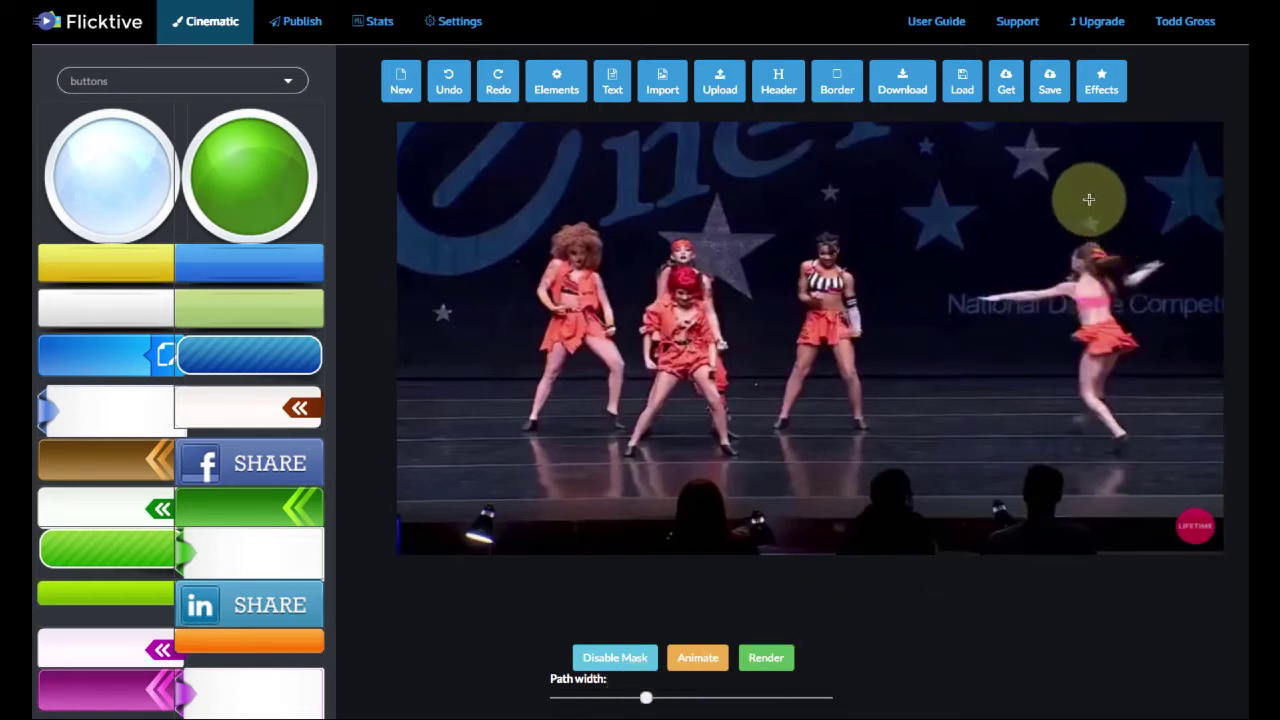
mouse_move(1090, 200)
left_mouse_down()
mouse_move(1019, 227)
mouse_move(950, 288)
mouse_move(951, 434)
mouse_move(1220, 445)
mouse_move(1226, 260)
mouse_move(1214, 216)
left_mouse_up()
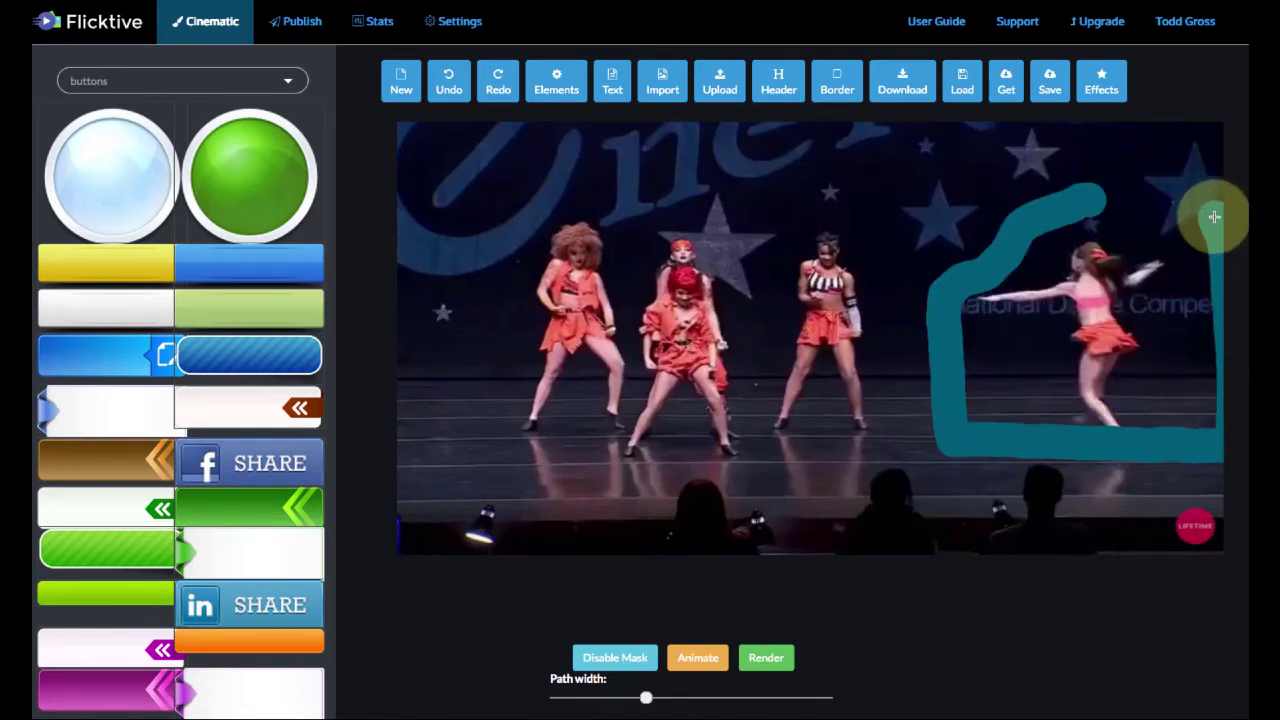
mouse_move(1214, 216)
left_mouse_down()
mouse_move(1212, 160)
mouse_move(1086, 200)
left_mouse_up()
mouse_move(1183, 216)
left_mouse_down()
mouse_move(1077, 223)
mouse_move(1017, 277)
mouse_move(1048, 232)
mouse_move(1043, 263)
left_mouse_up()
mouse_move(962, 356)
left_mouse_down()
mouse_move(974, 414)
mouse_move(1197, 425)
mouse_move(1200, 251)
mouse_move(1042, 308)
mouse_move(1100, 251)
mouse_move(997, 306)
mouse_move(1020, 314)
mouse_move(1180, 277)
mouse_move(1177, 400)
mouse_move(1114, 409)
mouse_move(1155, 273)
mouse_move(1163, 429)
mouse_move(1120, 291)
mouse_move(1094, 431)
mouse_move(1029, 266)
mouse_move(1043, 400)
mouse_move(1020, 323)
mouse_move(1012, 395)
mouse_move(980, 340)
mouse_move(995, 404)
left_mouse_up()
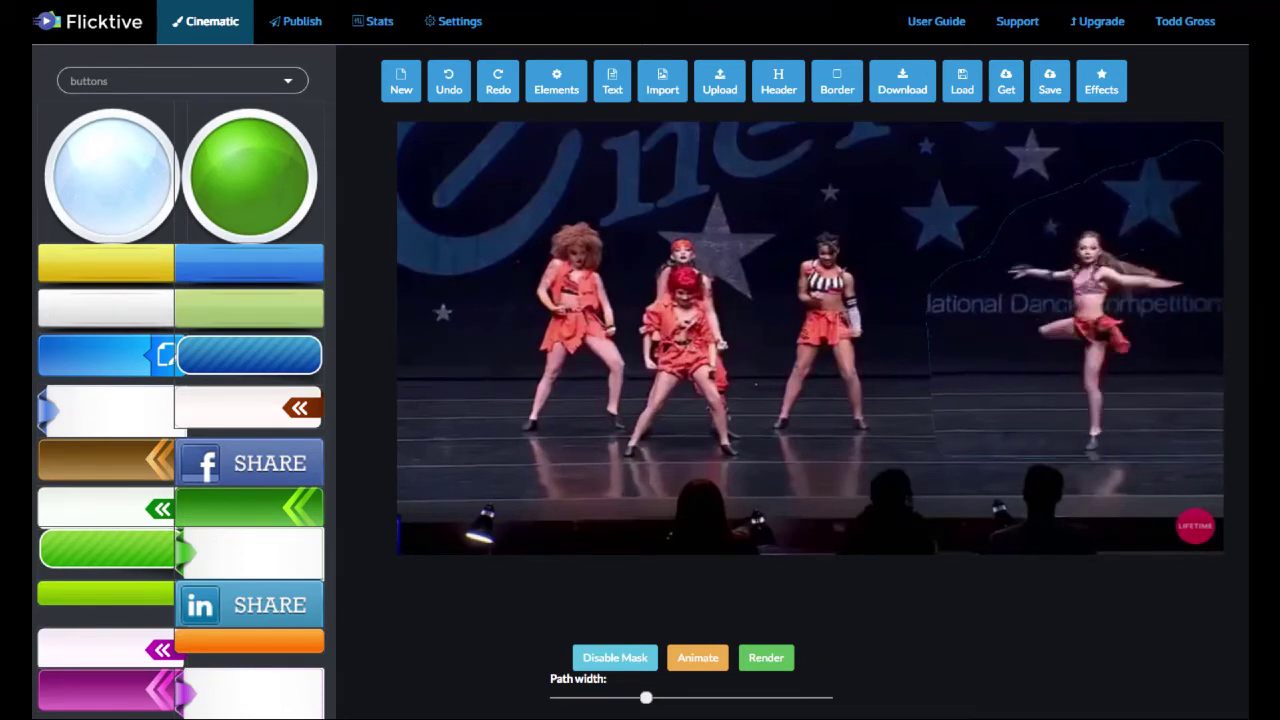
Extend the mask to the canvas's upper right corner and over the start of the background lettering beside the dancer
left_click(1214, 122)
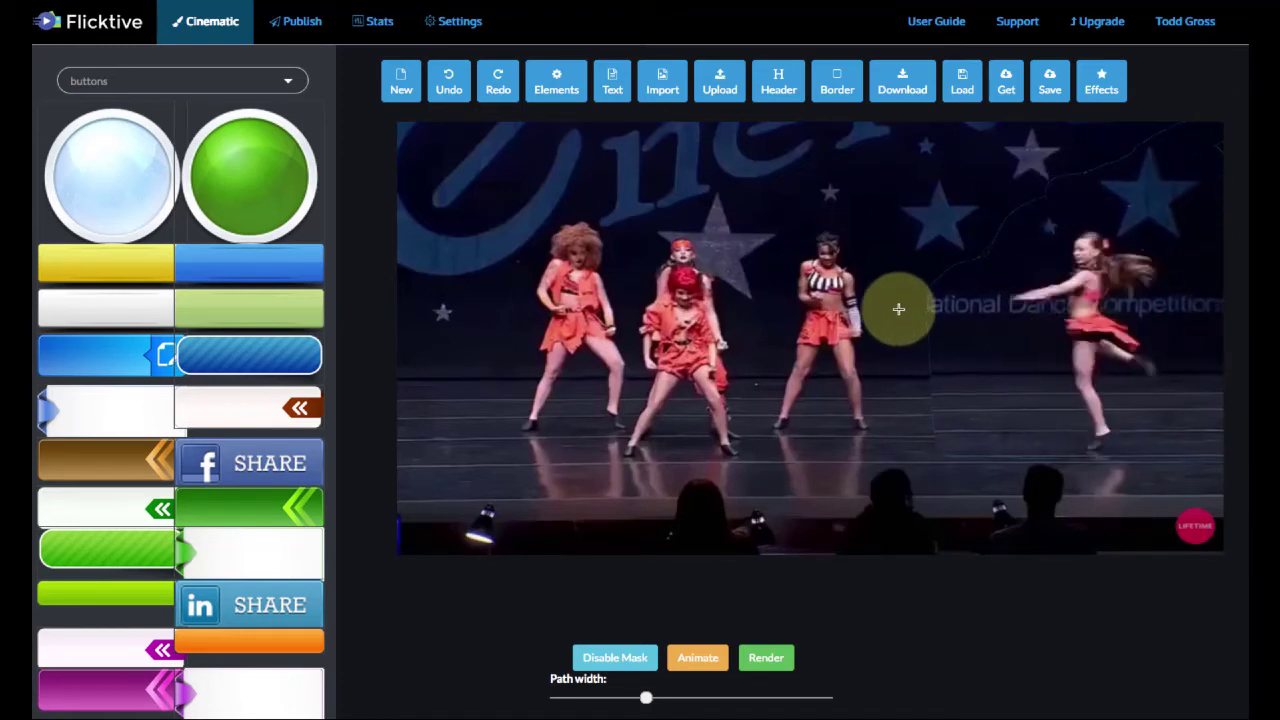
left_click(904, 296)
mouse_move(938, 289)
left_mouse_down()
mouse_move(906, 303)
mouse_move(908, 320)
mouse_move(943, 320)
mouse_move(899, 321)
left_mouse_up()
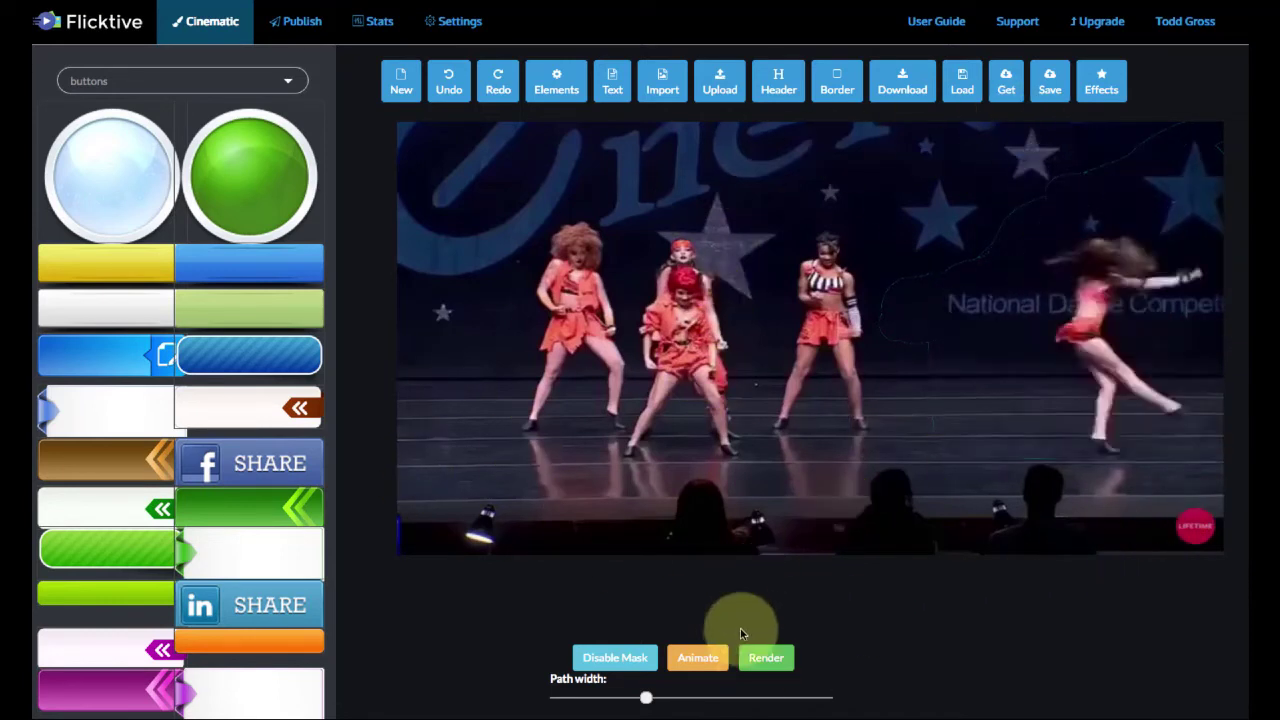
Render the masked cinemagraph and play the finished video
left_click(762, 658)
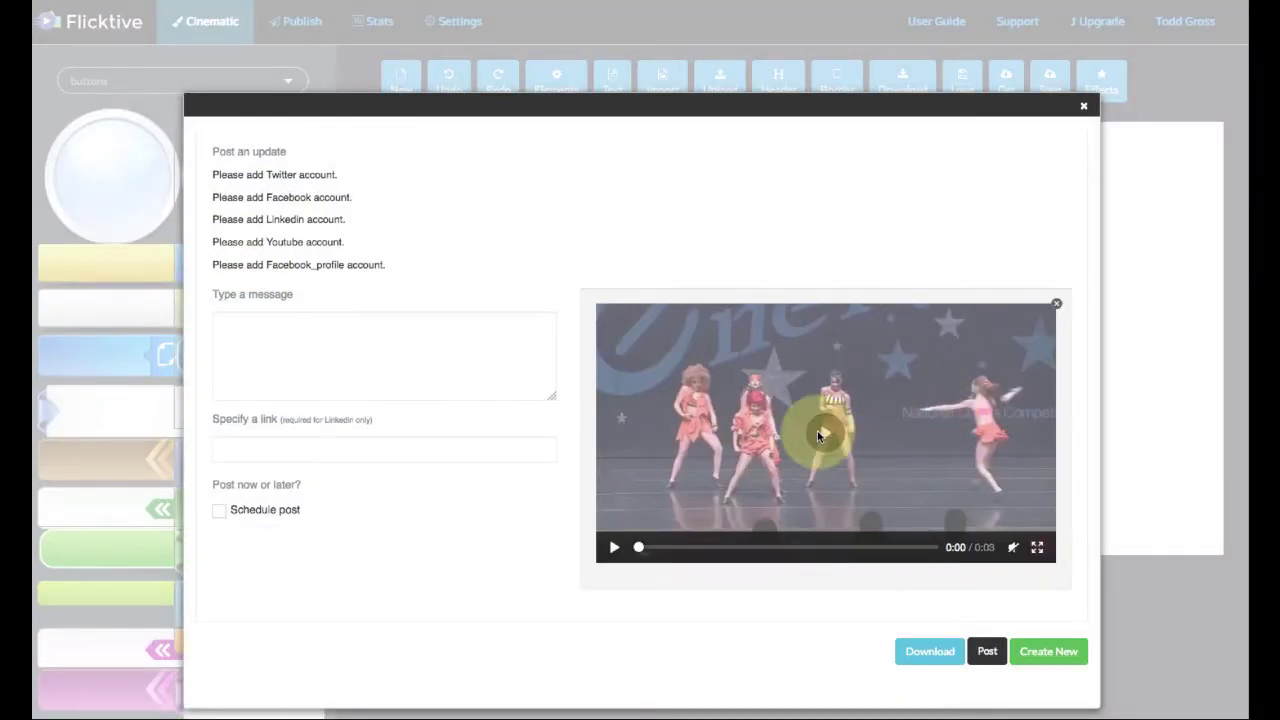
left_click(817, 435)
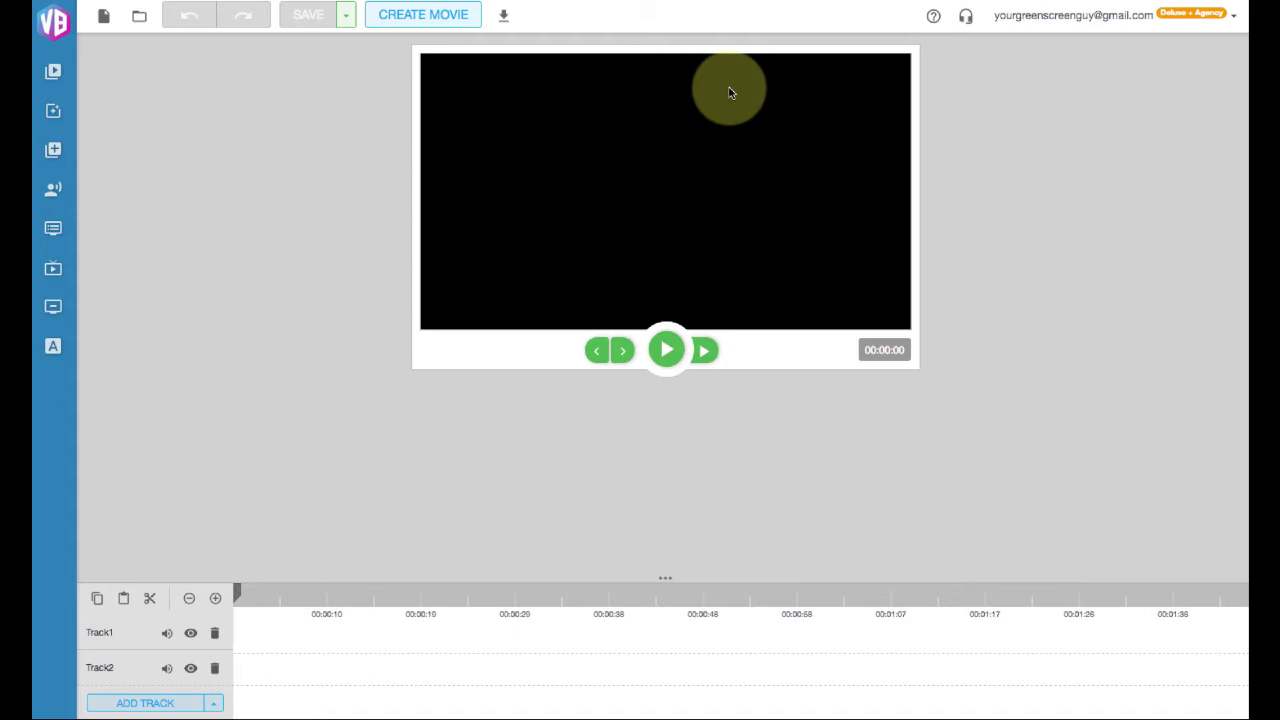
Switch to VideoBuilder and upload 5a13bcb1b74d7-output.mp4 from the Downloads folder into the ANIMATIONS media folder
left_click(51, 72)
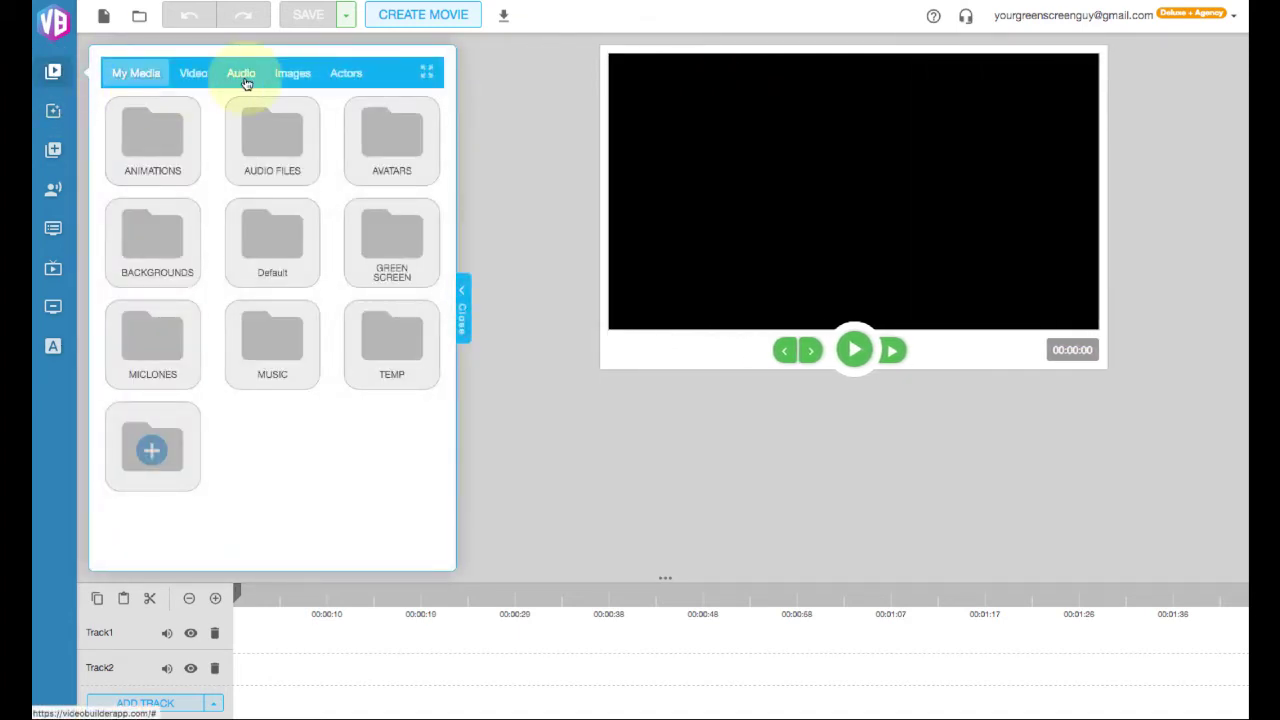
left_click(148, 133)
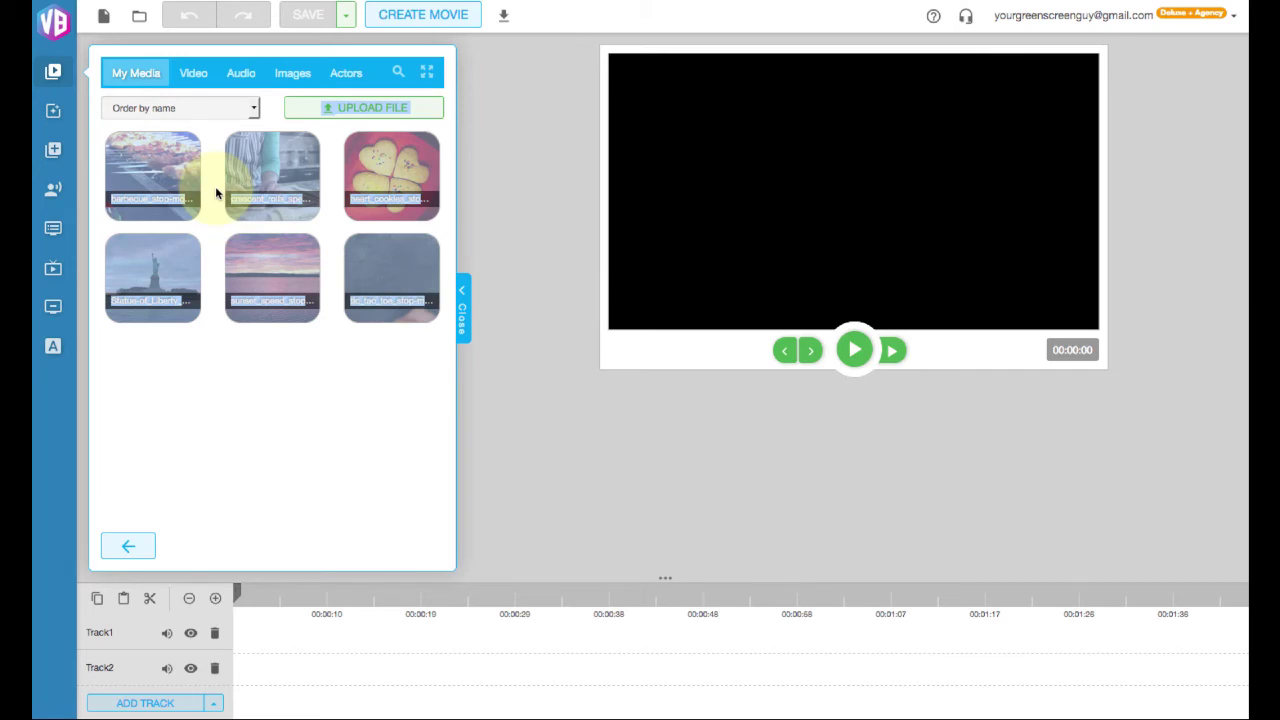
left_click(376, 107)
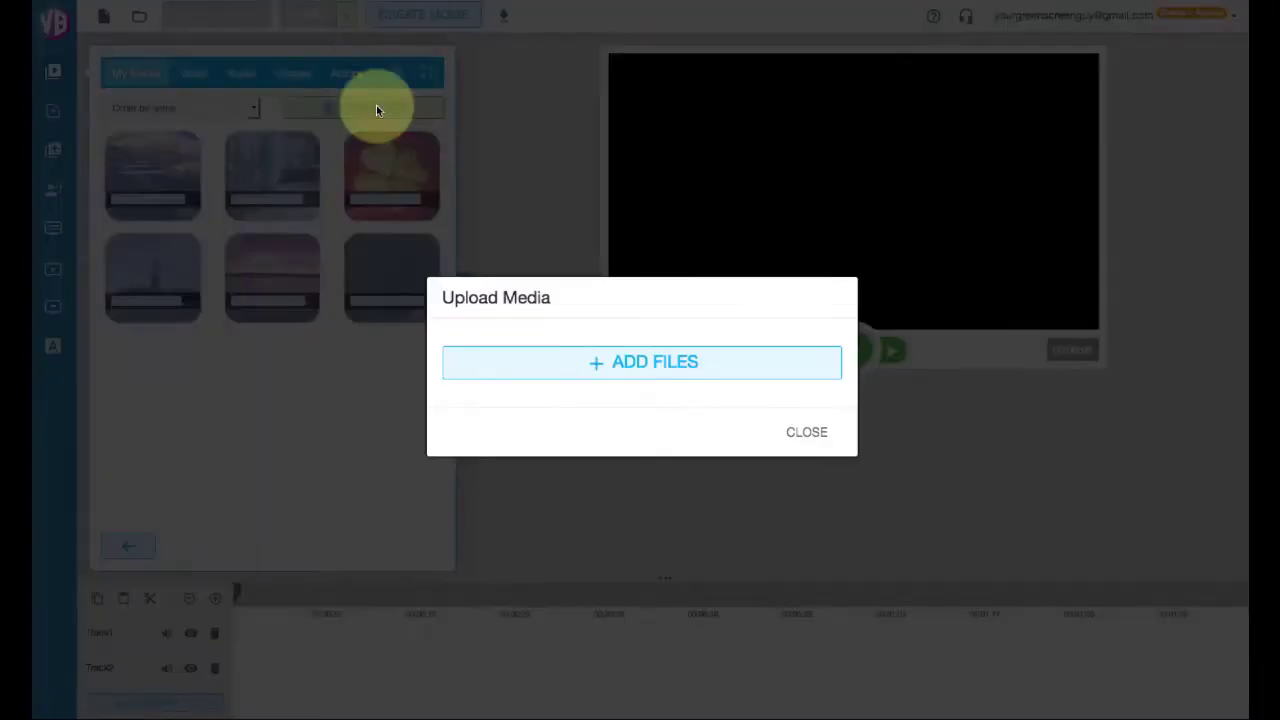
left_click(632, 365)
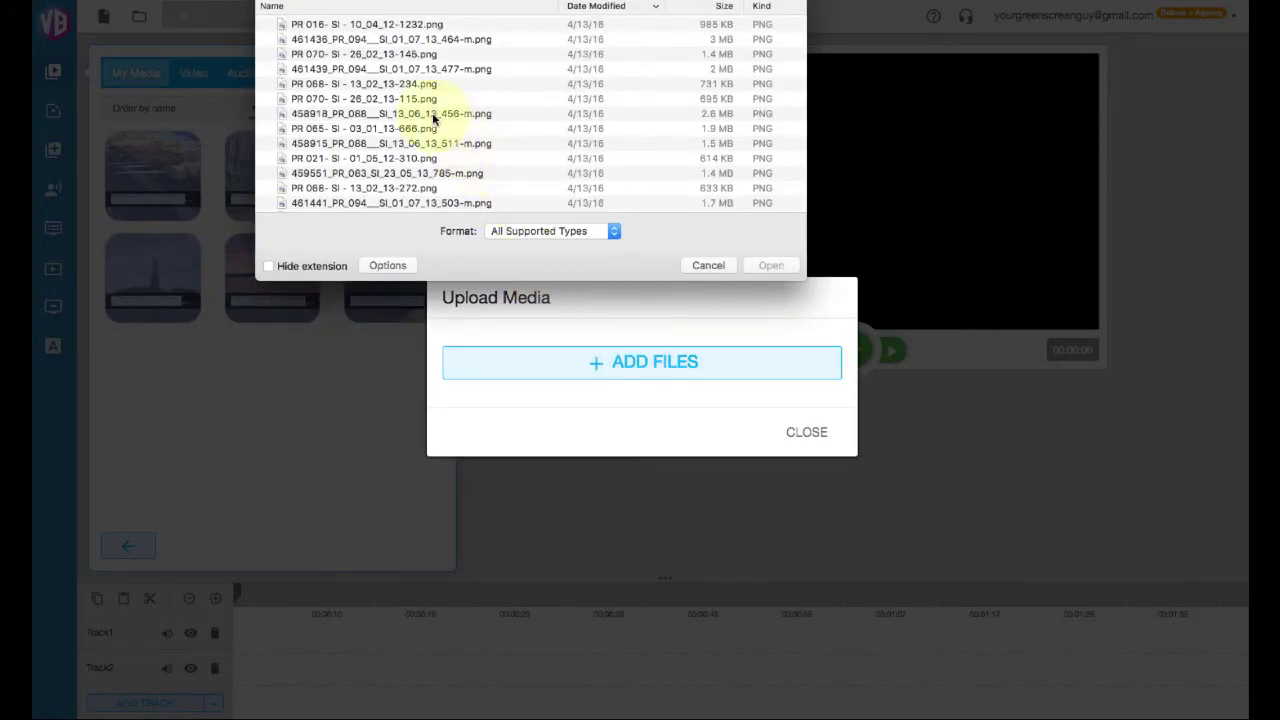
scroll(433, 118, "up", 2)
left_click(462, 8)
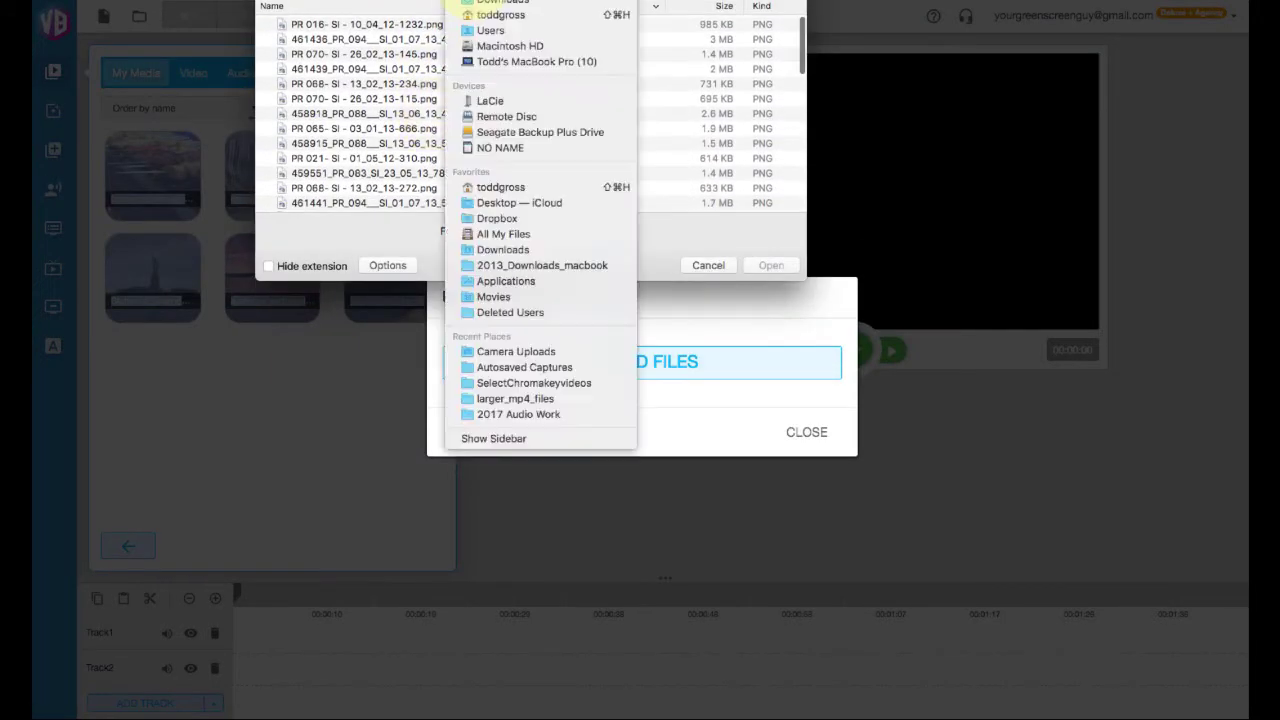
left_click(478, 13)
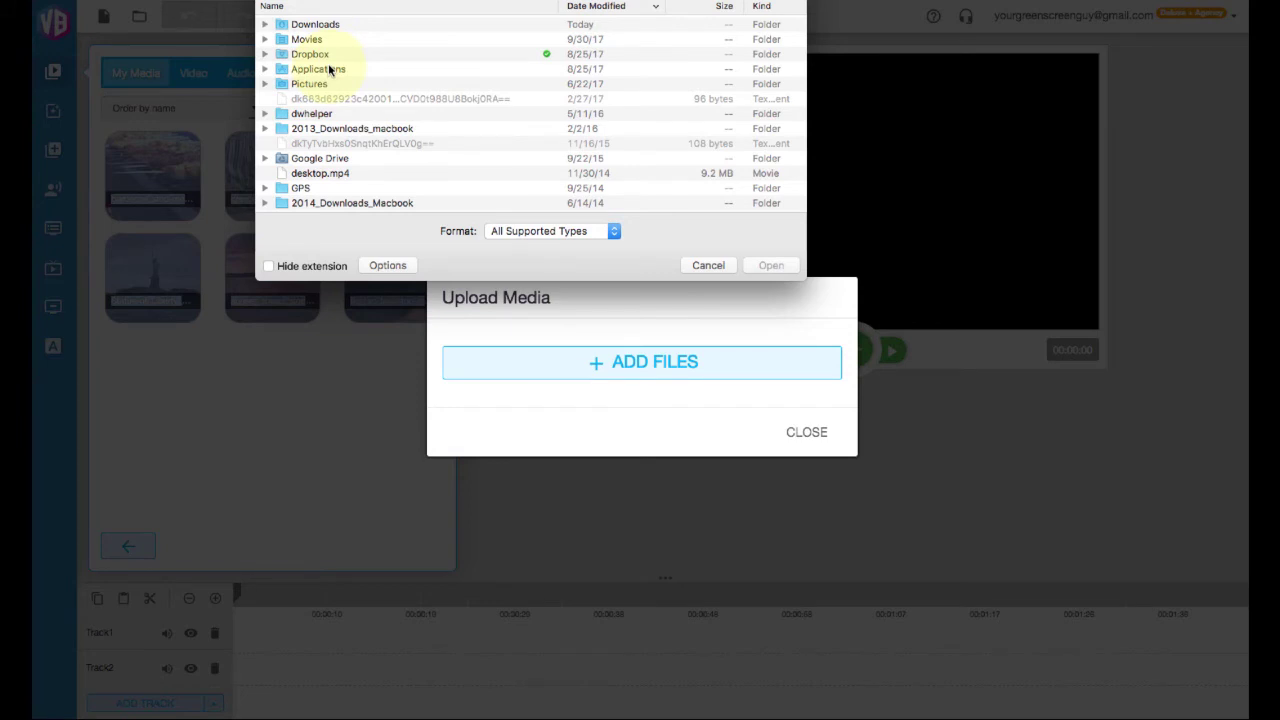
double_click(322, 28)
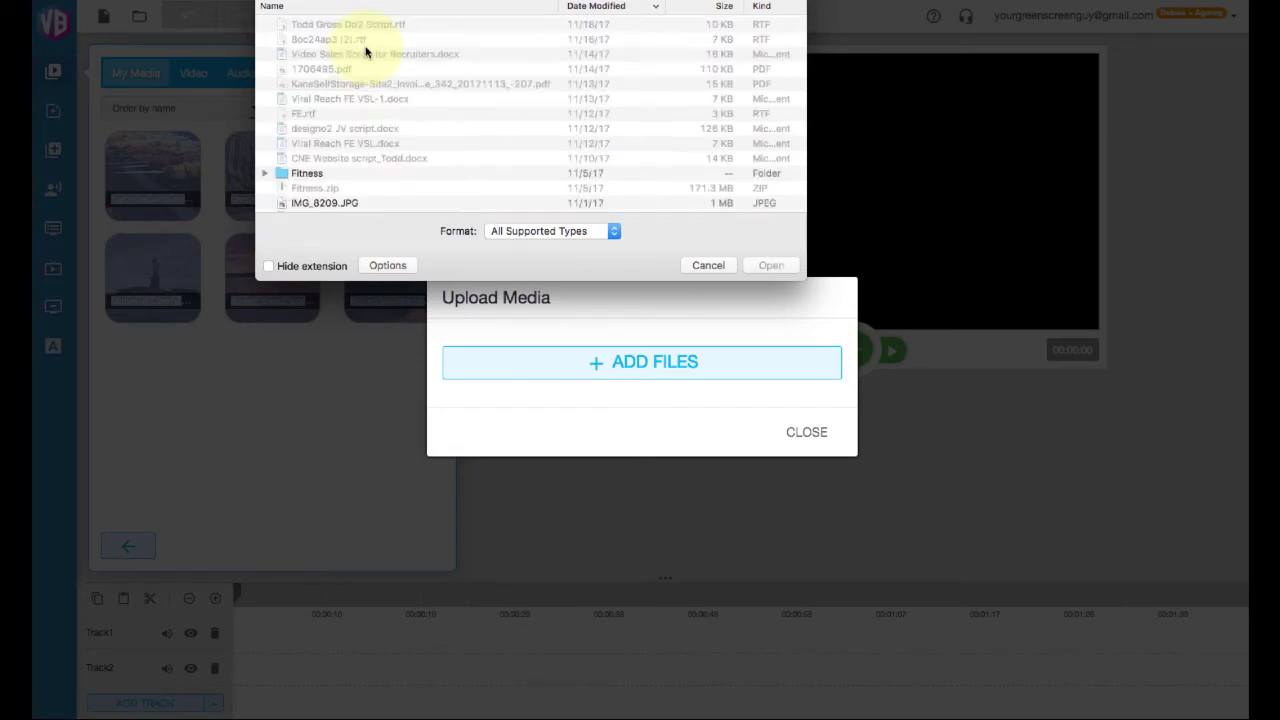
scroll(367, 52, "up", 3)
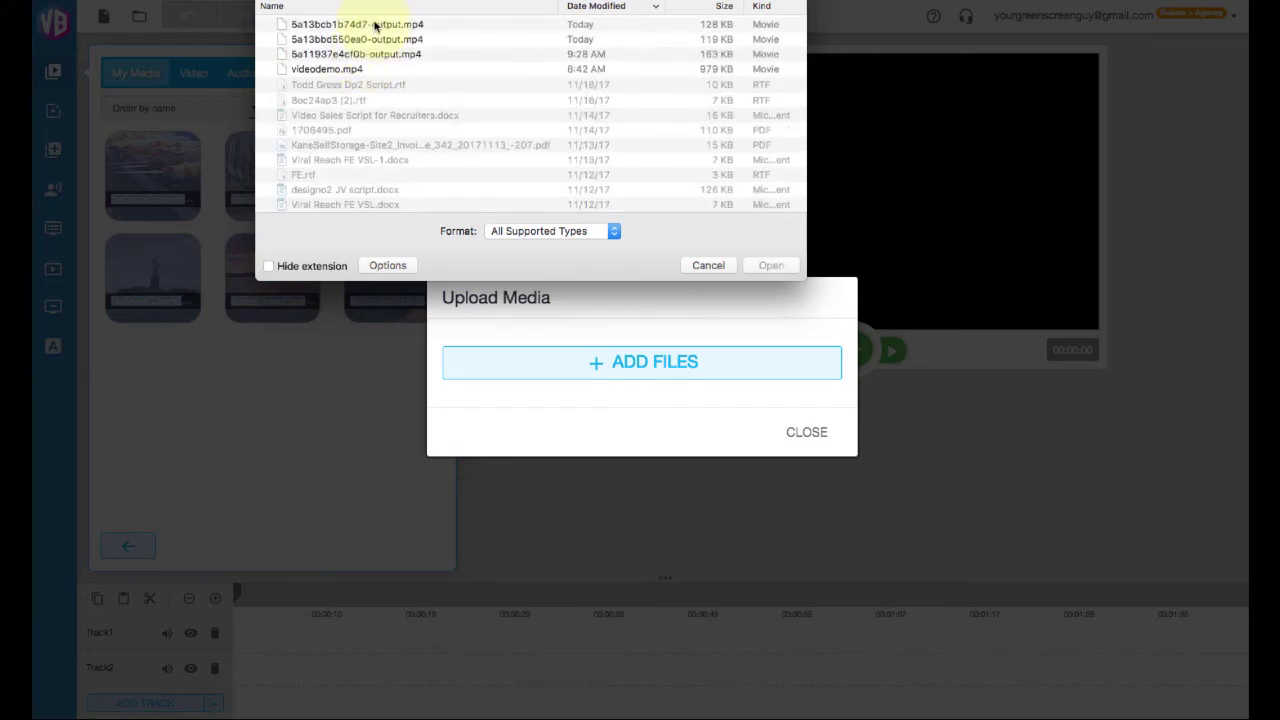
double_click(375, 24)
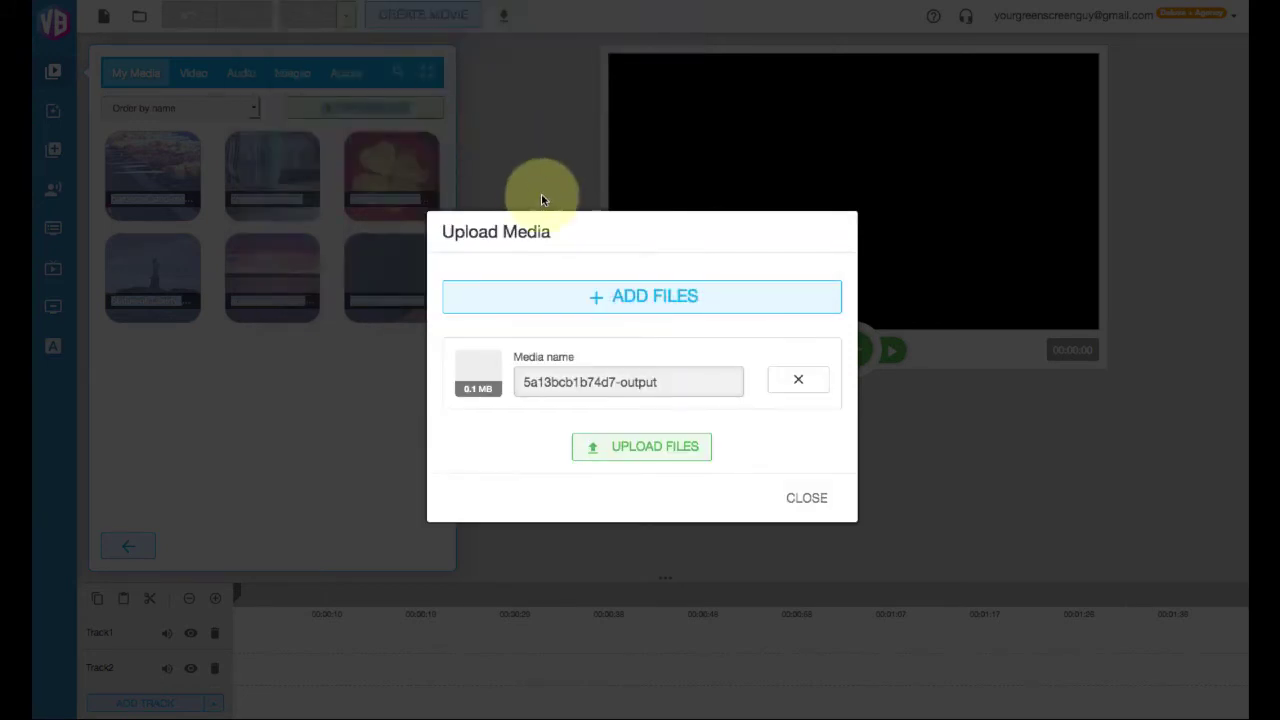
left_click(660, 444)
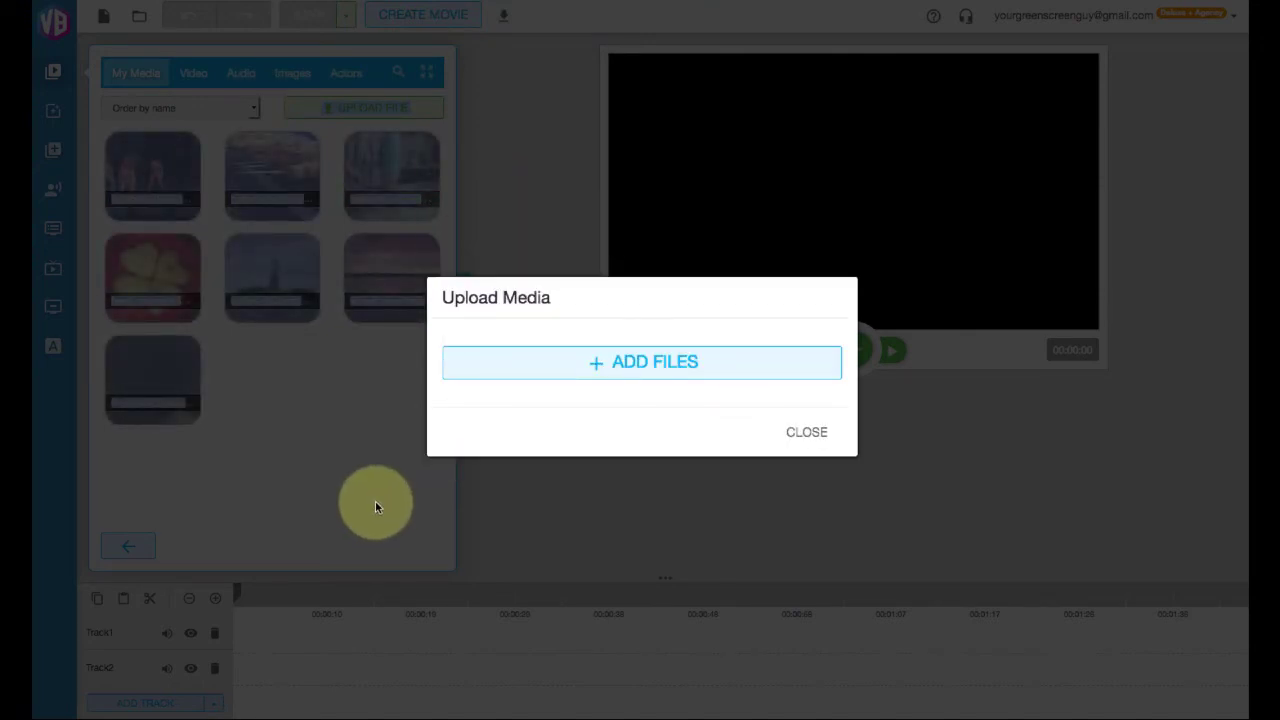
left_click(806, 432)
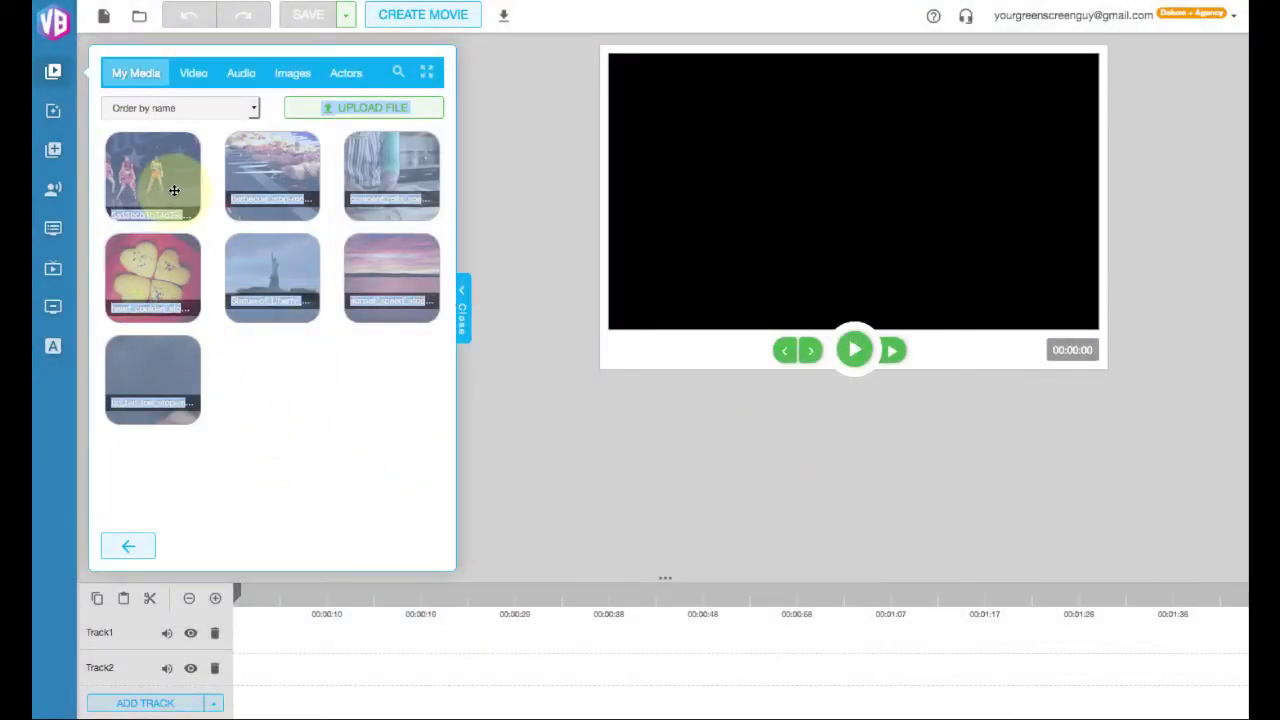
Place the uploaded dance clip on Track1 and insert the crescent rolls clip ahead of it at the track's start
mouse_move(153, 165)
left_mouse_down()
mouse_move(200, 315)
mouse_move(393, 632)
left_mouse_up()
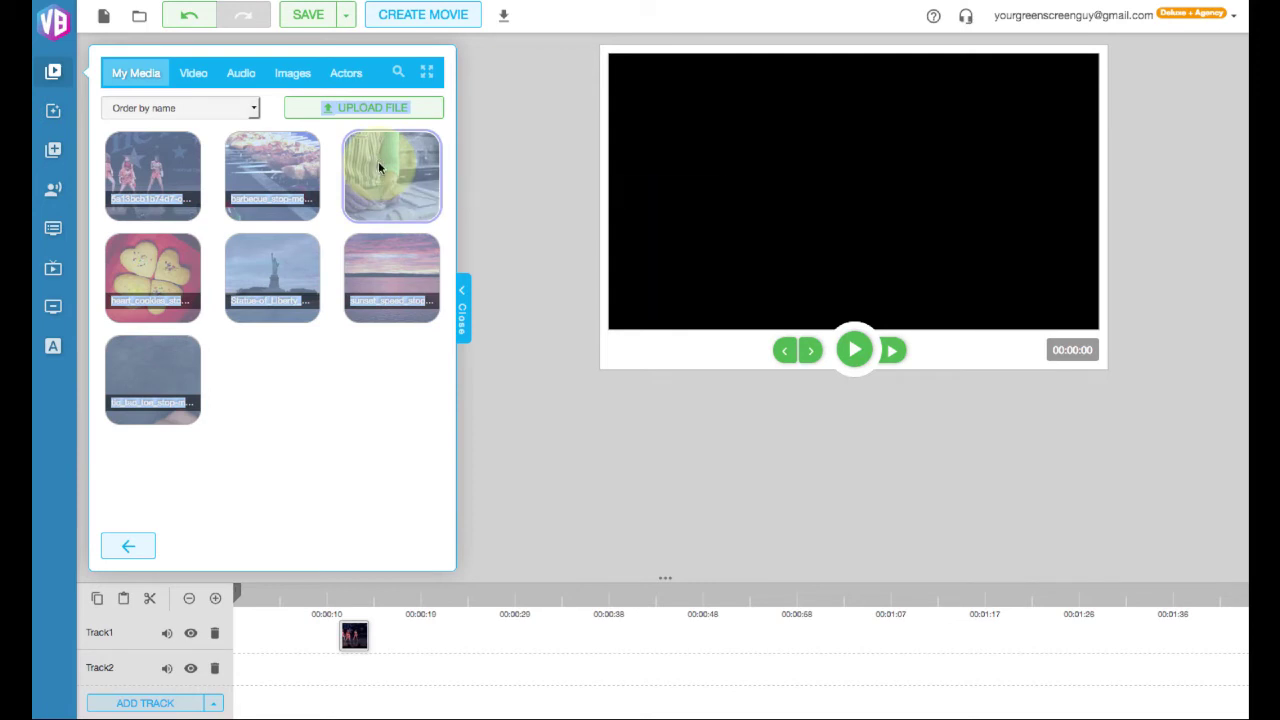
mouse_move(378, 161)
left_mouse_down()
mouse_move(363, 343)
mouse_move(264, 645)
left_mouse_up()
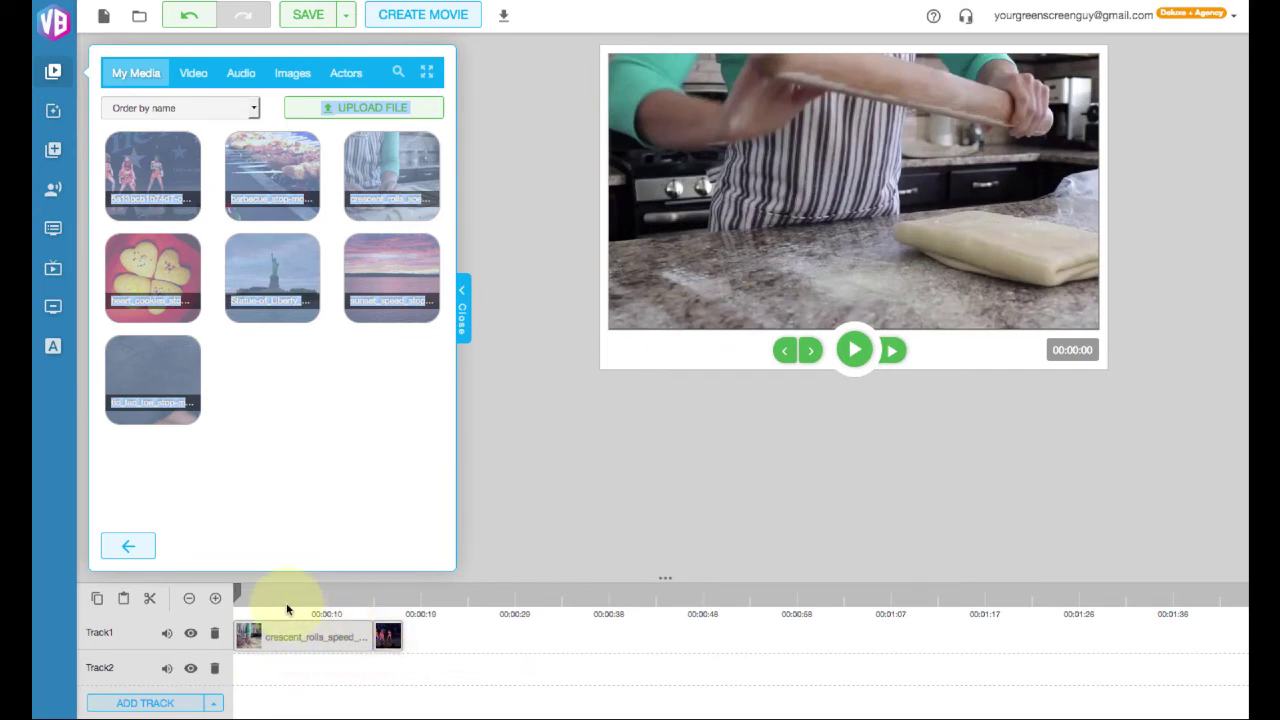
Play the two-clip timeline from the start and replay its ending from 00:00:14 to check the dance clip
left_click(853, 350)
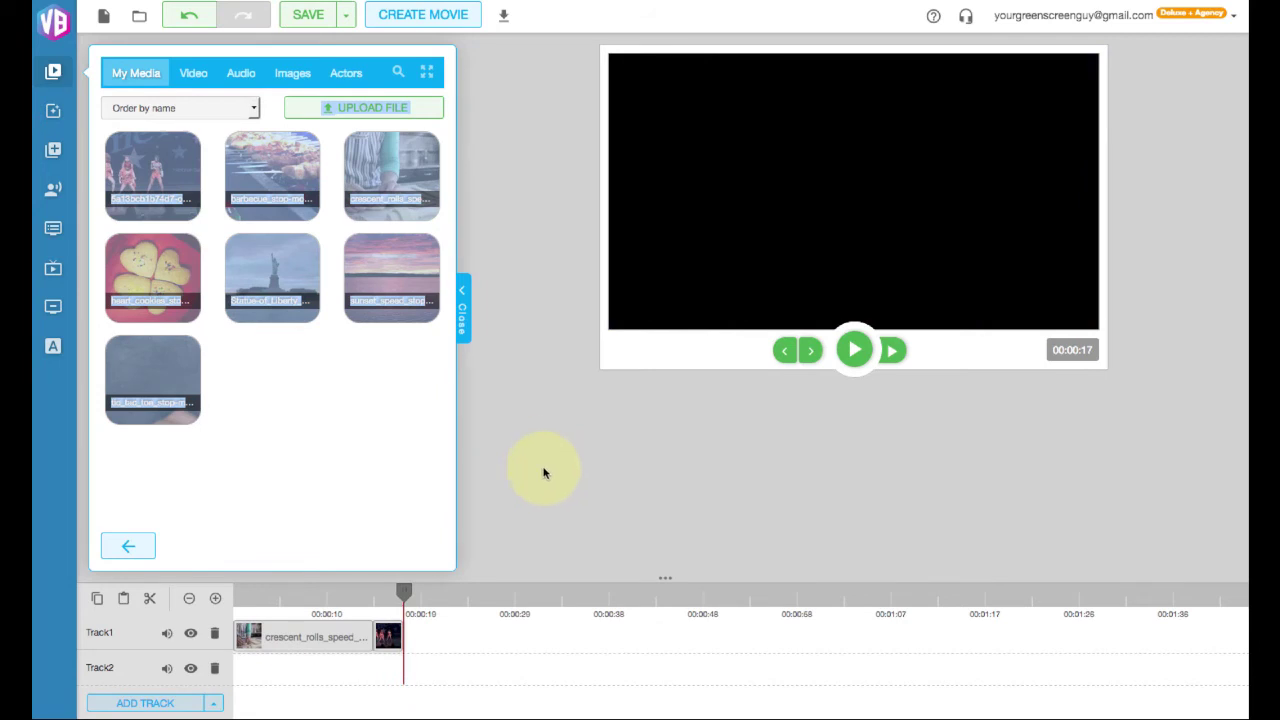
left_click_drag(401, 598, 366, 612)
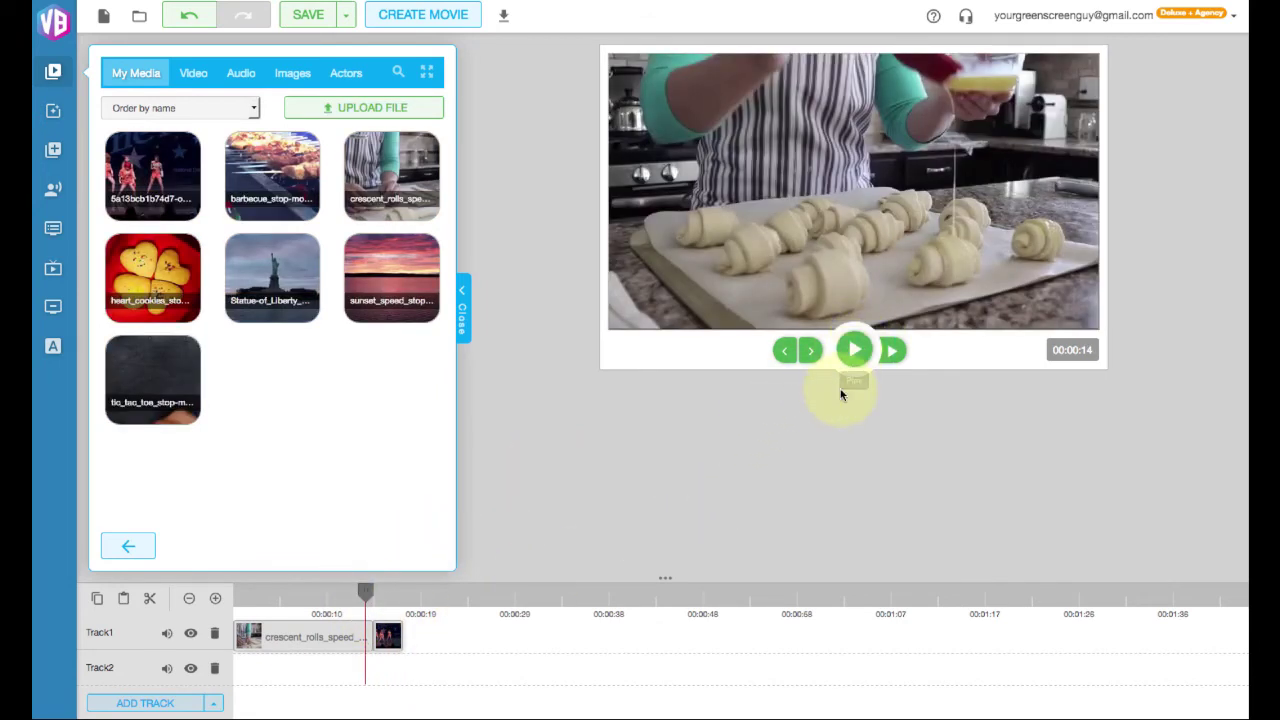
left_click(854, 350)
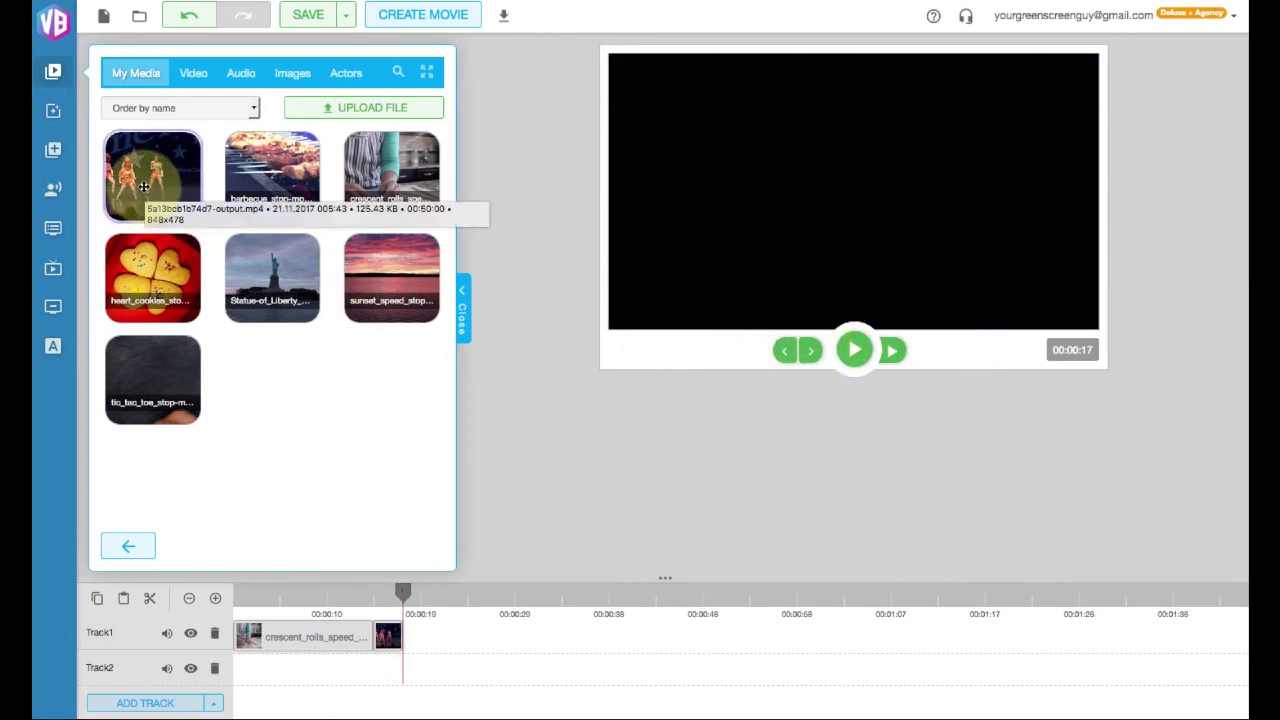
Append three more copies of the dance clip end to end on Track1 and play the extended dance section
mouse_move(144, 187)
left_mouse_down()
mouse_move(231, 338)
mouse_move(478, 592)
mouse_move(487, 648)
mouse_move(452, 645)
left_mouse_up()
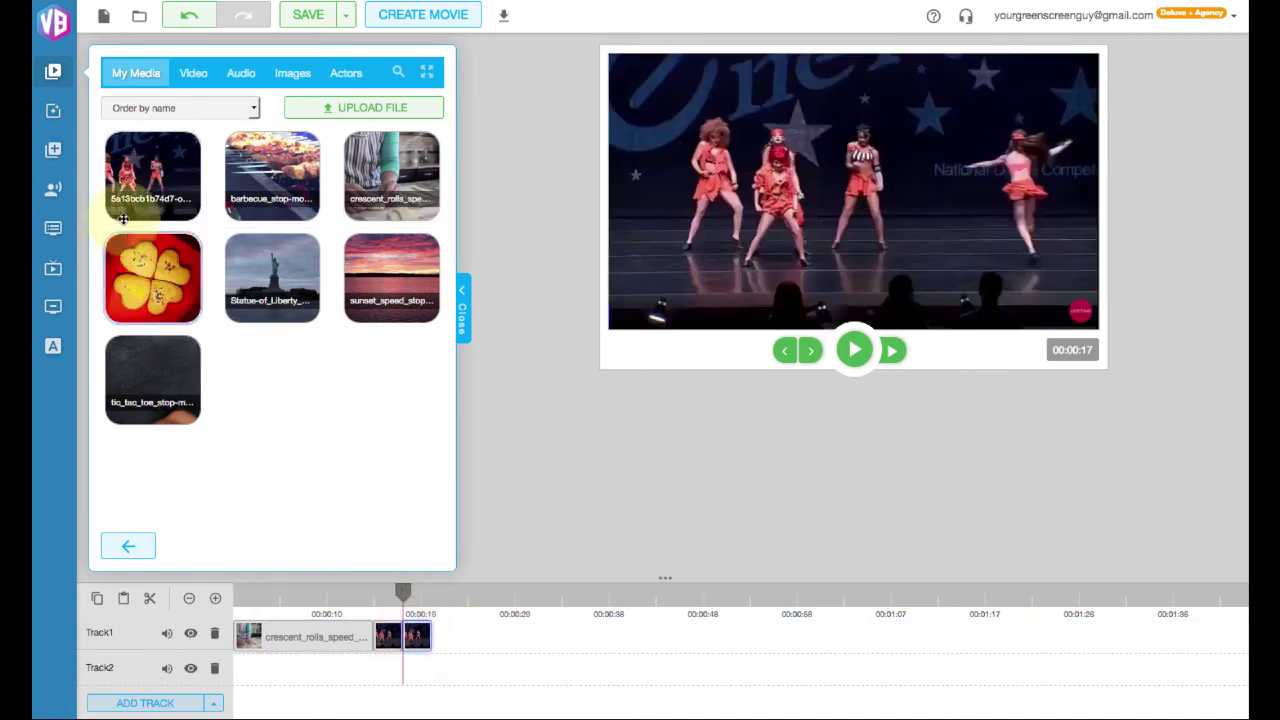
left_click_drag(180, 219, 480, 640)
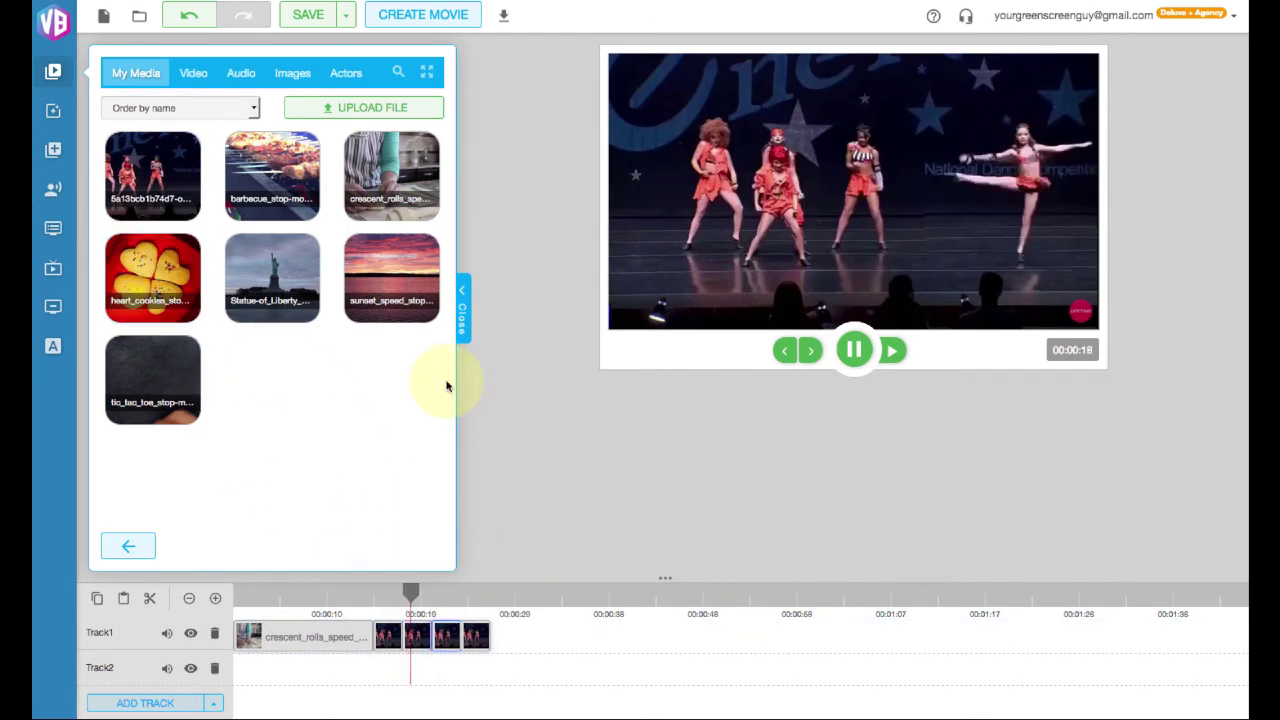
left_click(540, 378)
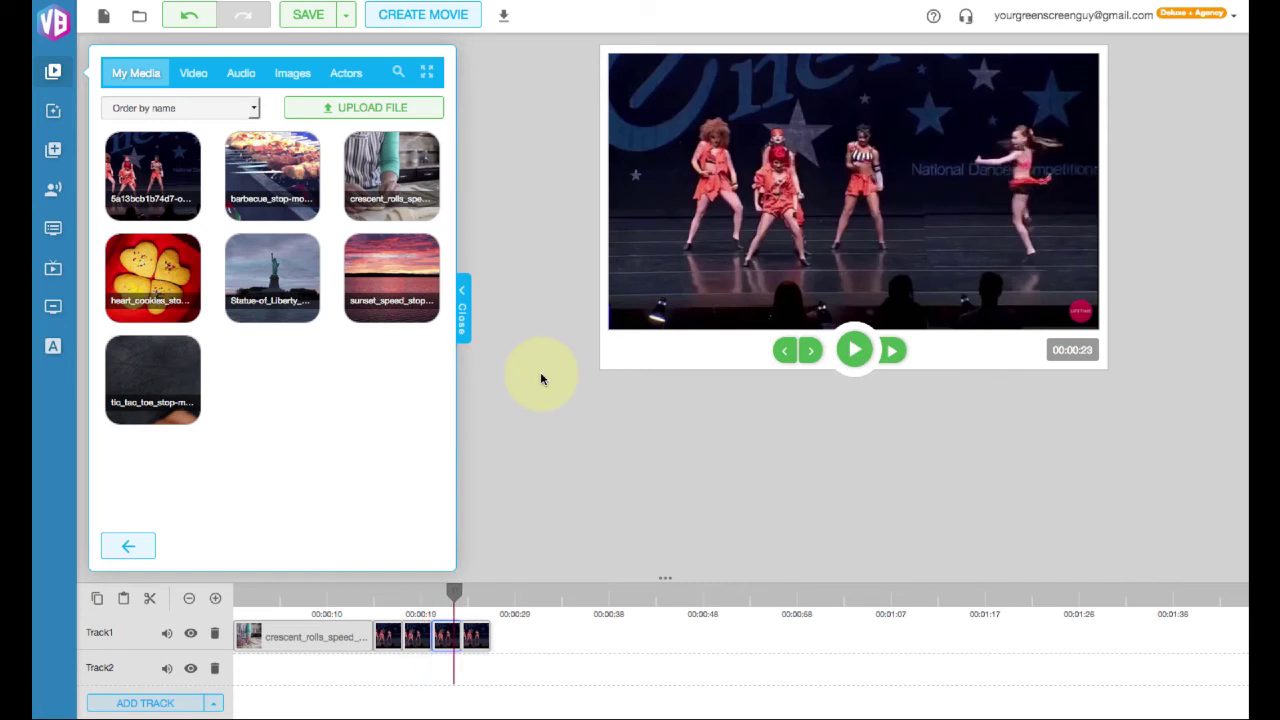
Create a movie named testanimate from the timeline at Low video quality and 720p size, and open the finished movie for playback
left_click(436, 20)
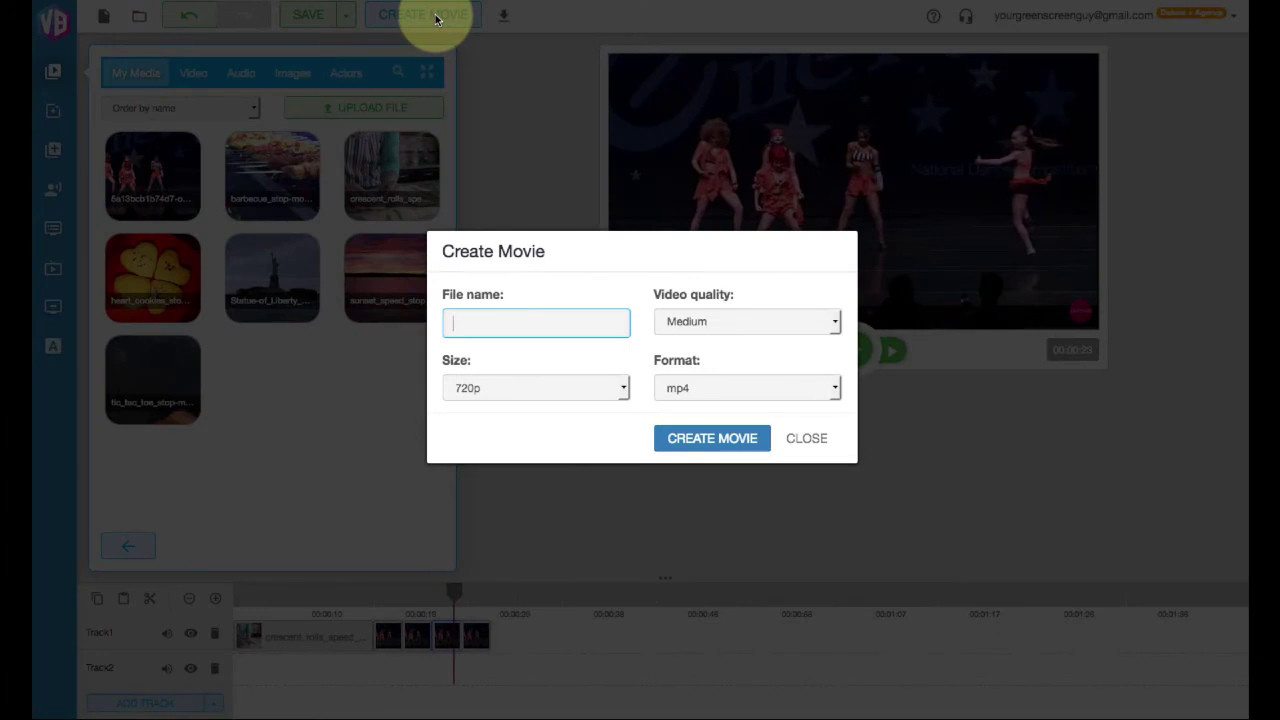
type("testan")
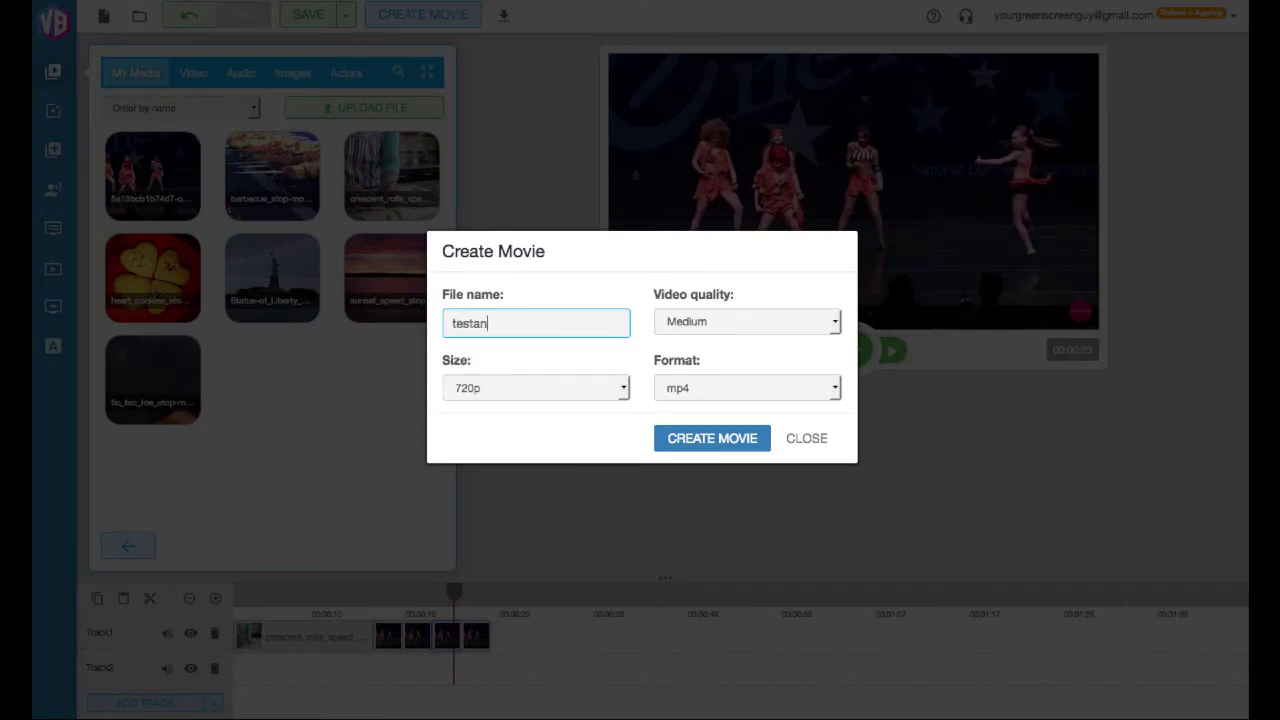
type("imate")
left_click(693, 323)
left_click(687, 347)
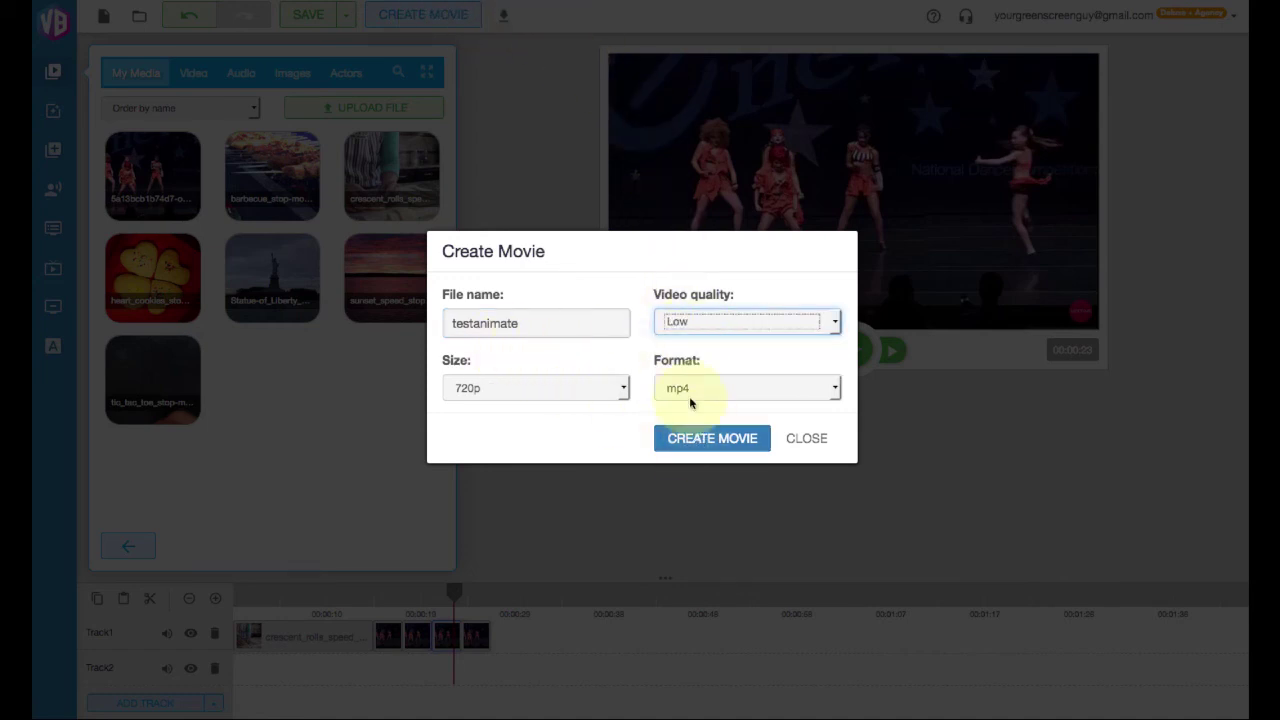
left_click(527, 396)
left_click(529, 400)
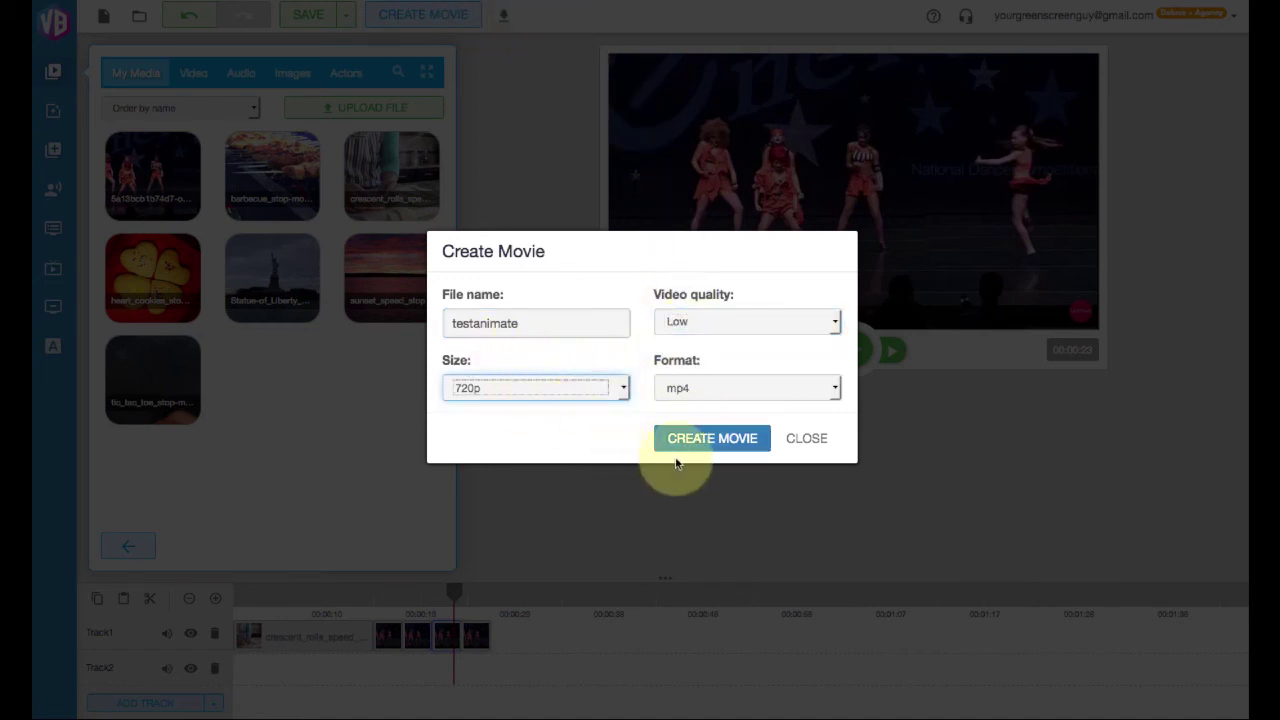
left_click(712, 440)
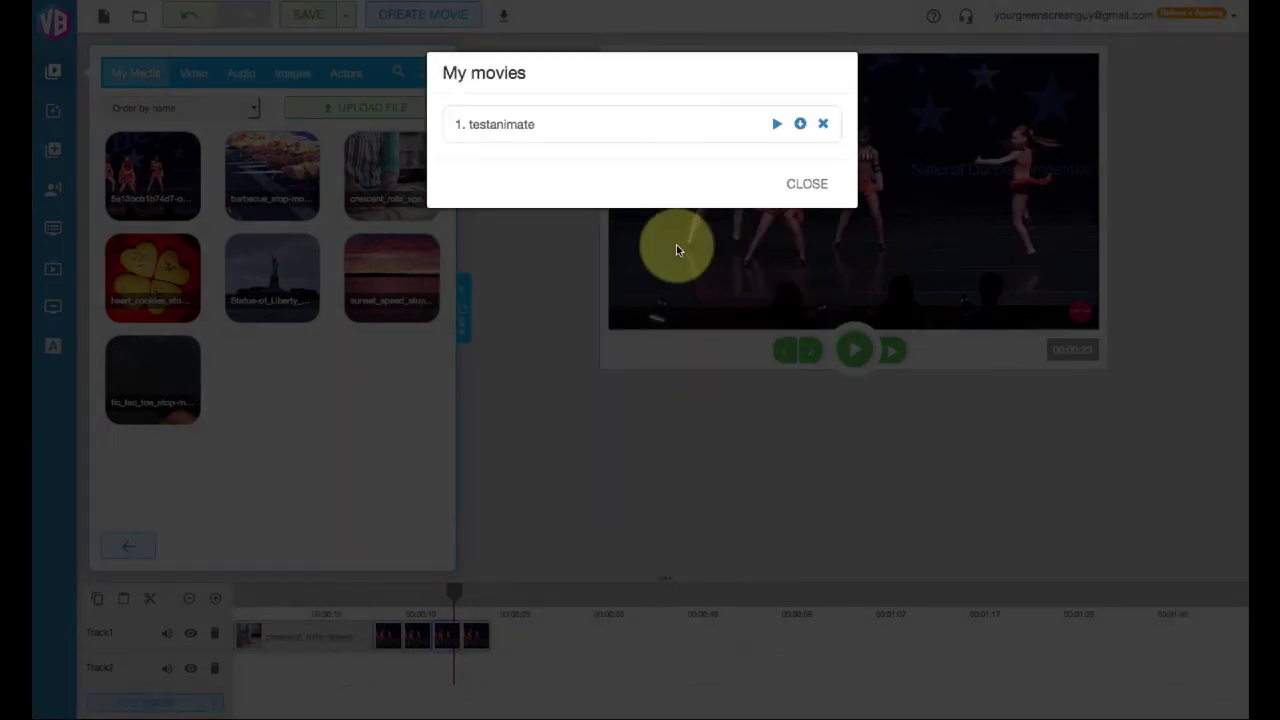
left_click(776, 124)
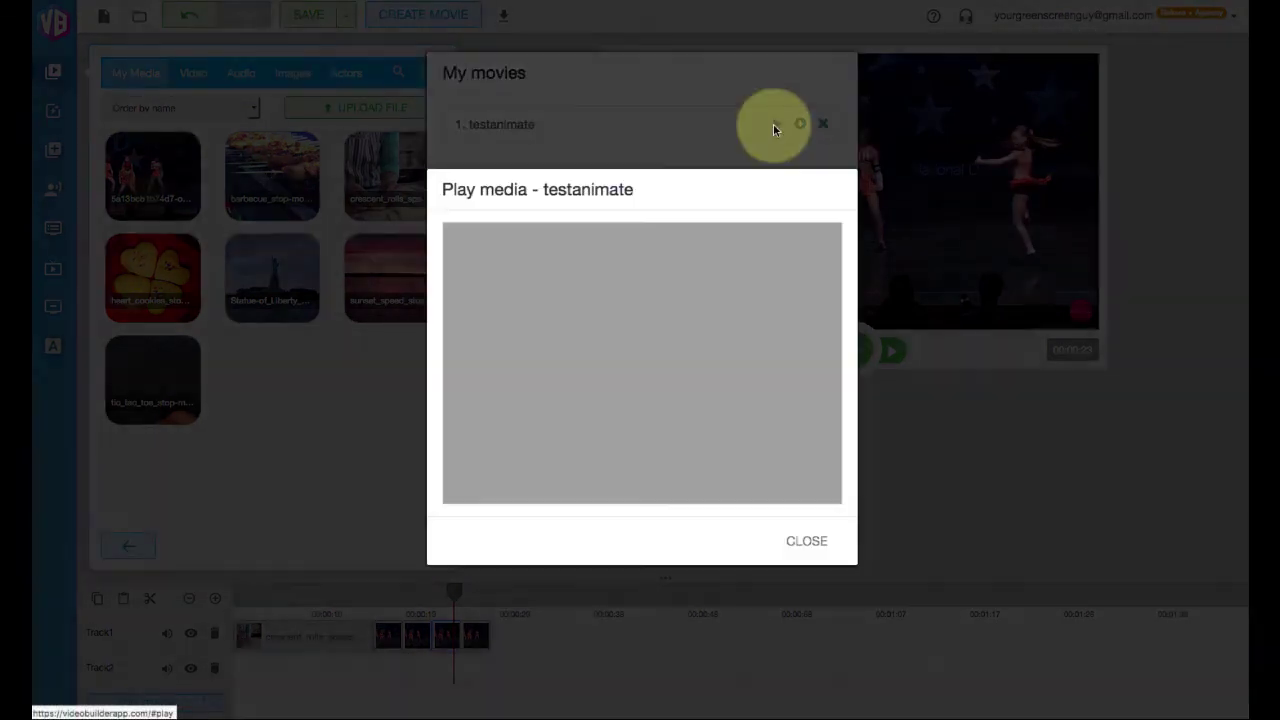